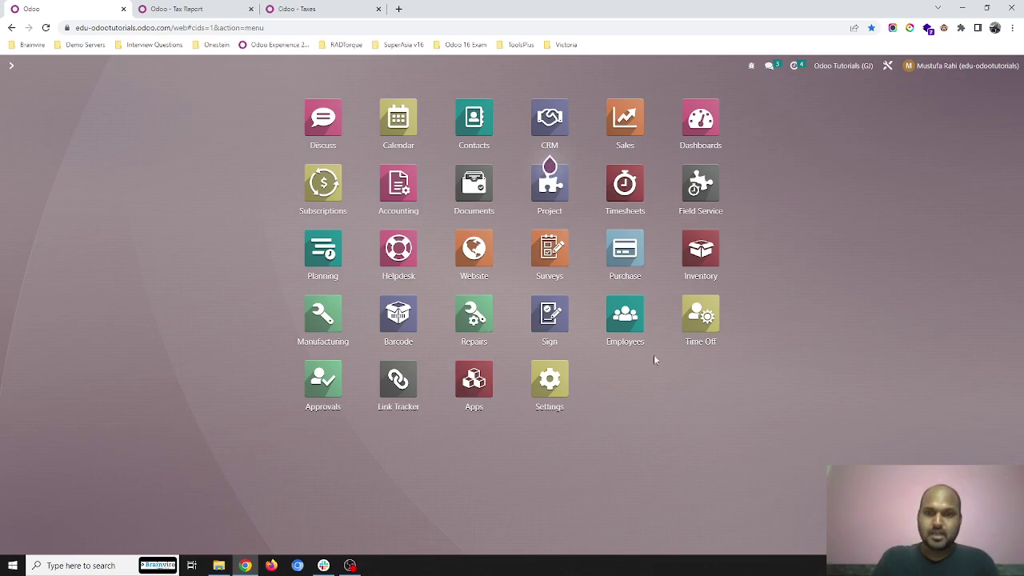
Open the Accounting settings and examine the Cash Basis options, including the tax journal and Base Tax Received Account.
{"action": "left_click", "coordinate": [309, 10]}
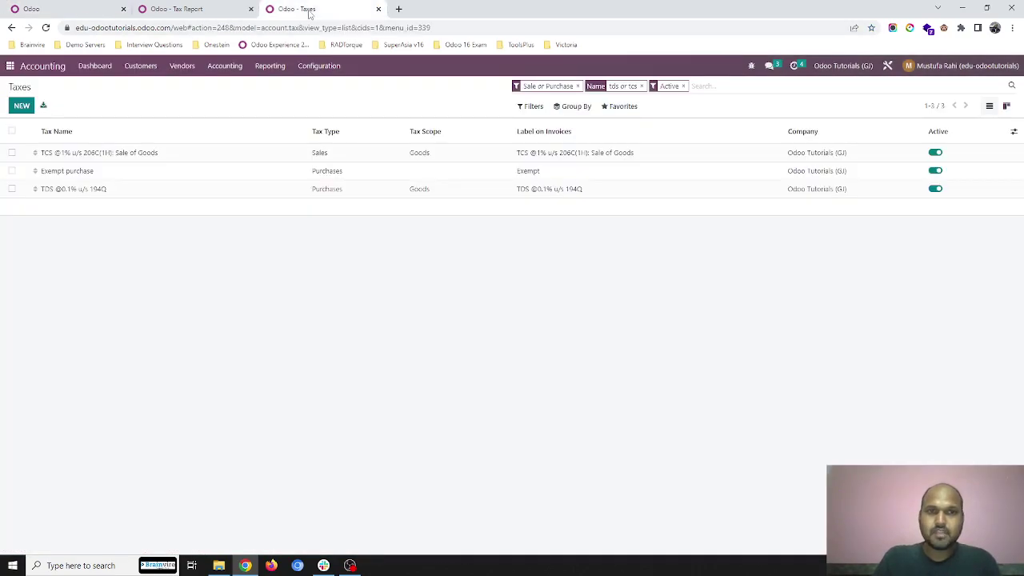
{"action": "left_click", "coordinate": [317, 66]}
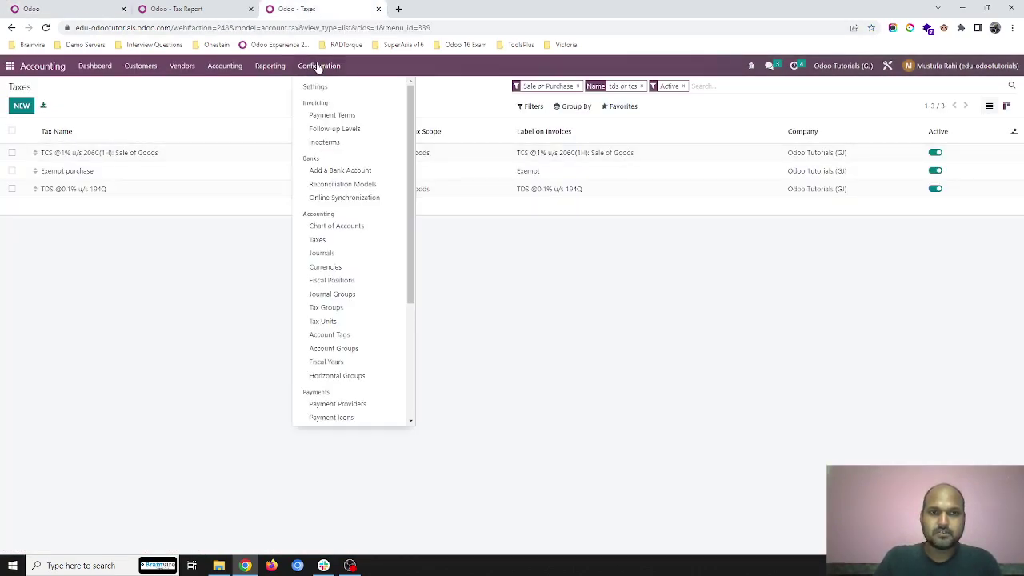
{"action": "left_click", "coordinate": [322, 86]}
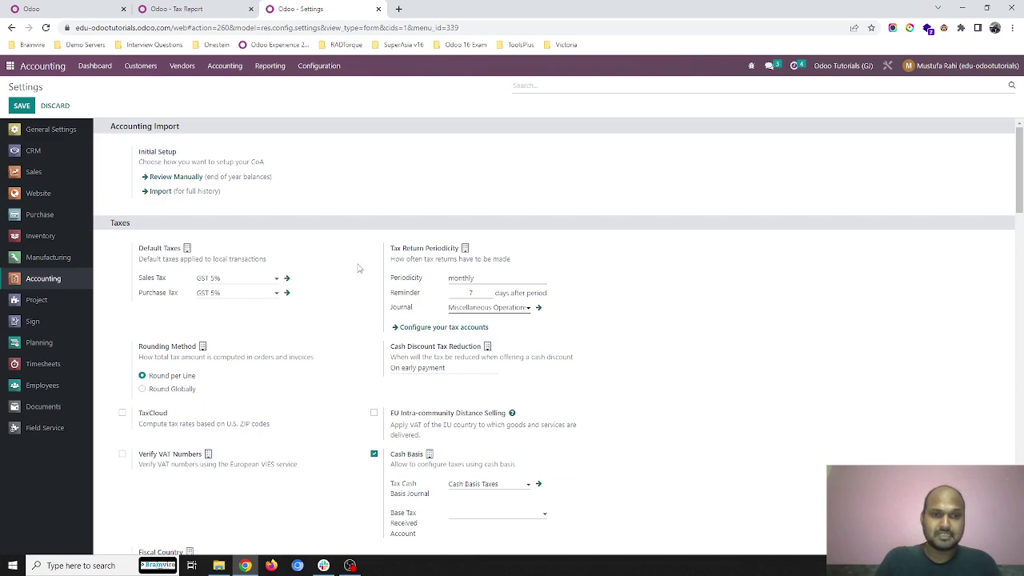
{"action": "scroll", "coordinate": [359, 267], "scroll_direction": "down", "scroll_amount": 5}
{"action": "scroll", "coordinate": [351, 326], "scroll_direction": "up", "scroll_amount": 2}
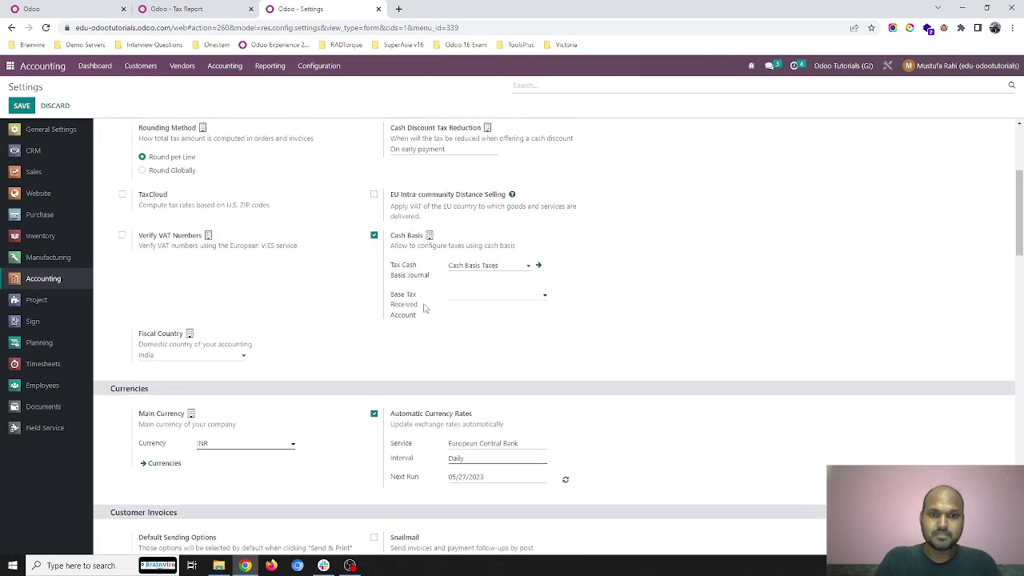
{"action": "left_click", "coordinate": [485, 296]}
{"action": "left_click", "coordinate": [485, 293]}
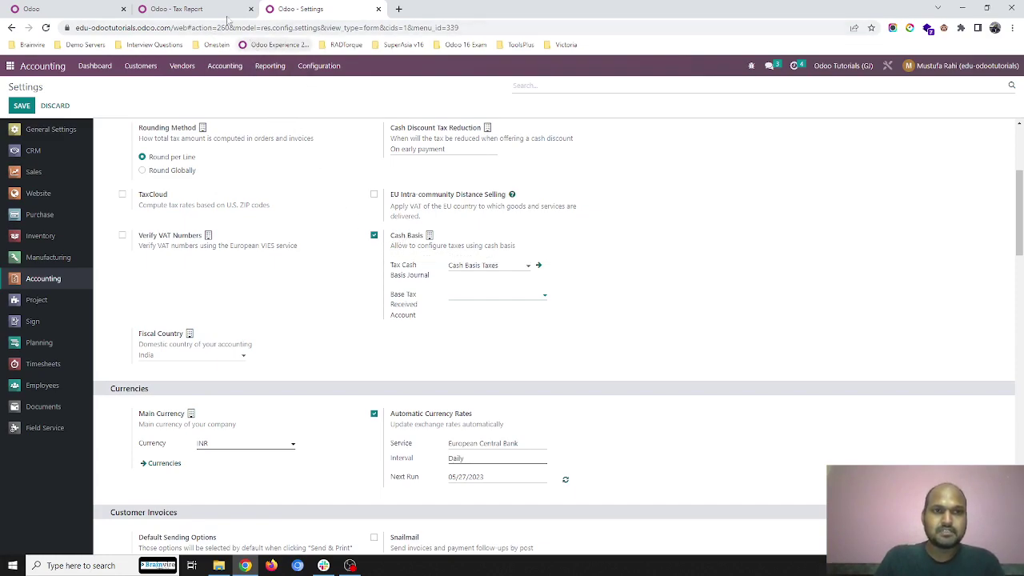
Open the Taxes list and filter it to active taxes whose name contains tds or tcs.
{"action": "left_click", "coordinate": [312, 67]}
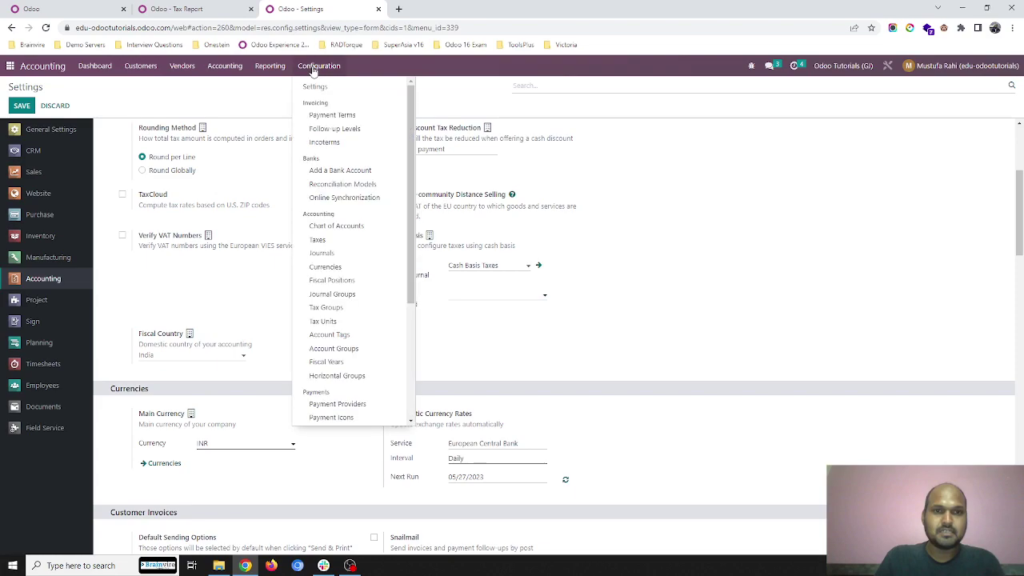
{"action": "left_click", "coordinate": [350, 243]}
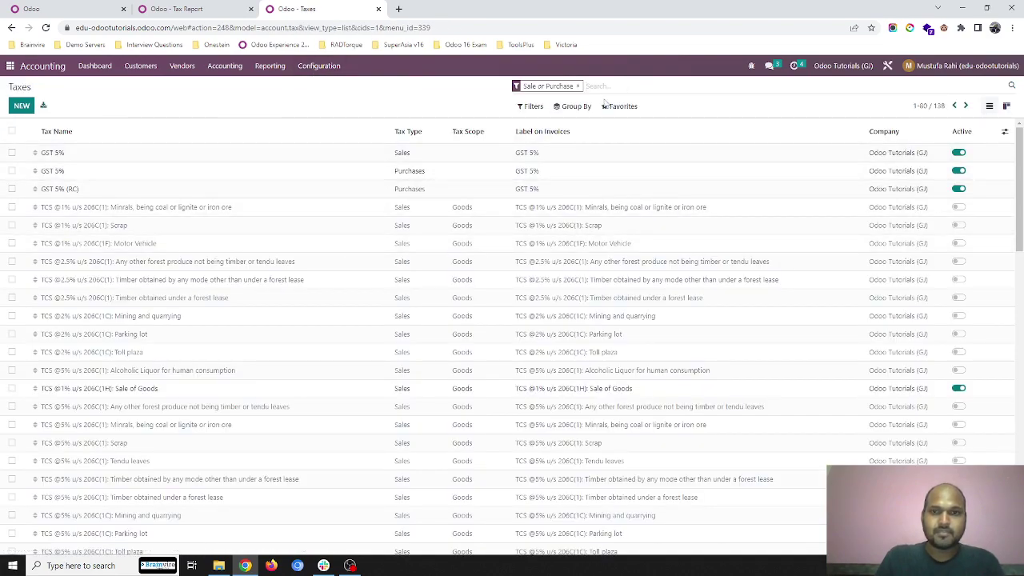
{"action": "left_click", "coordinate": [529, 109]}
{"action": "left_click", "coordinate": [532, 192]}
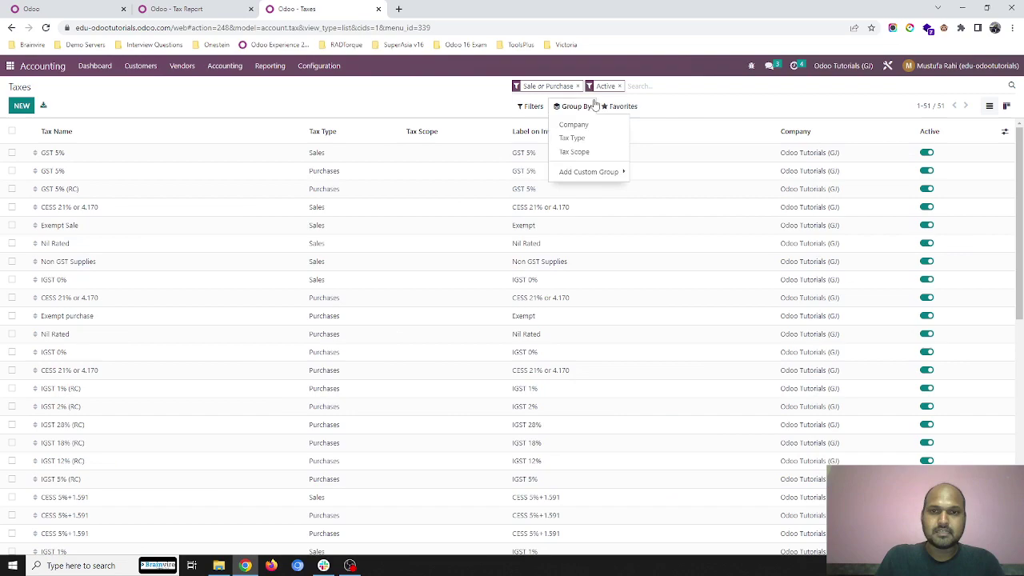
{"action": "left_click", "coordinate": [640, 84]}
{"action": "type", "text": "tds"}
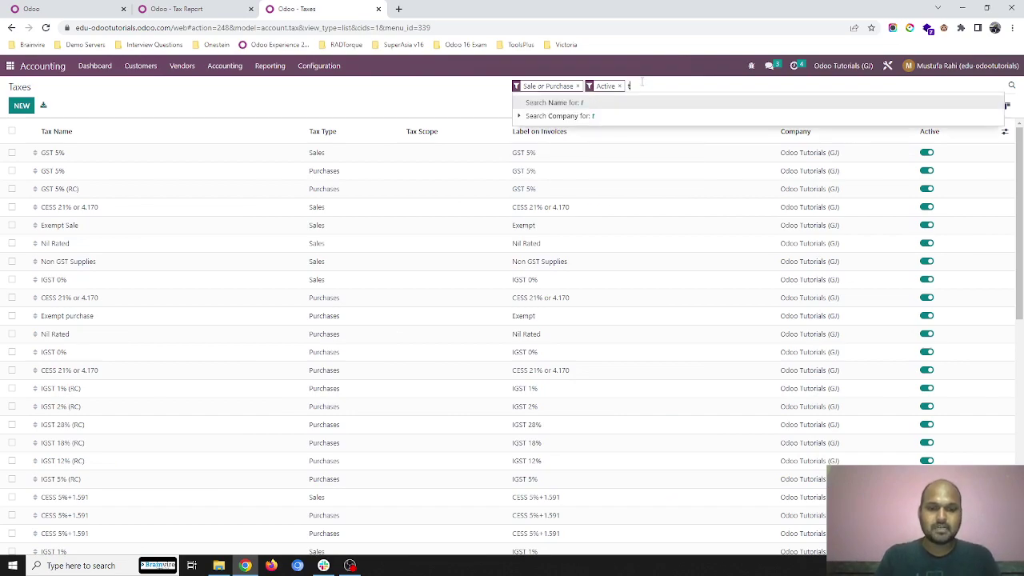
{"action": "key", "text": "Return"}
{"action": "type", "text": "tcs"}
{"action": "key", "text": "Return"}
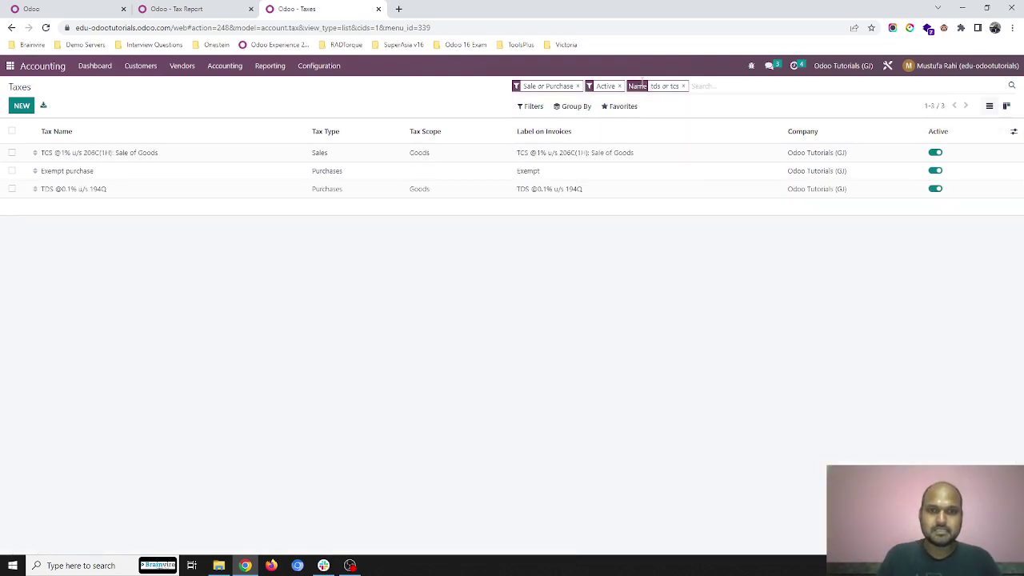
Examine the advanced options of the TCS @1% u/s 206C(1H) and TDS @0.1% u/s 194Q taxes, including exigibility and transition account.
{"action": "left_click", "coordinate": [366, 154]}
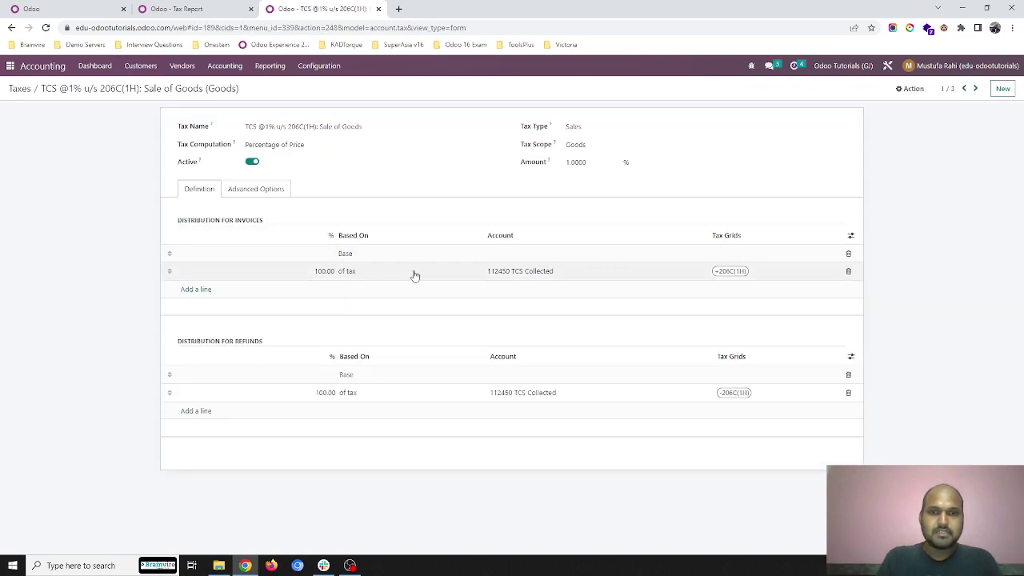
{"action": "left_click", "coordinate": [259, 190]}
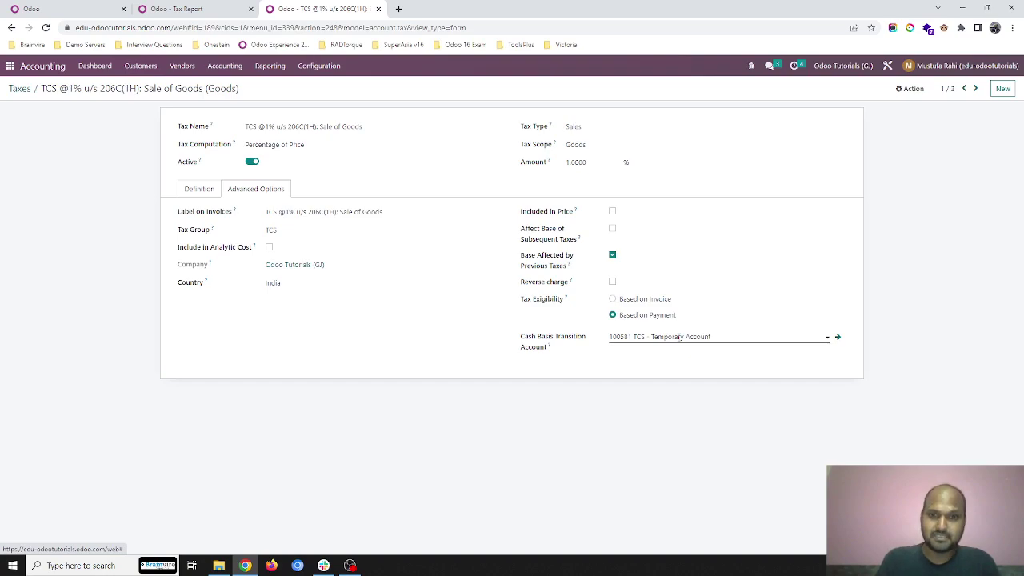
{"action": "left_click", "coordinate": [21, 91]}
{"action": "left_click", "coordinate": [130, 192]}
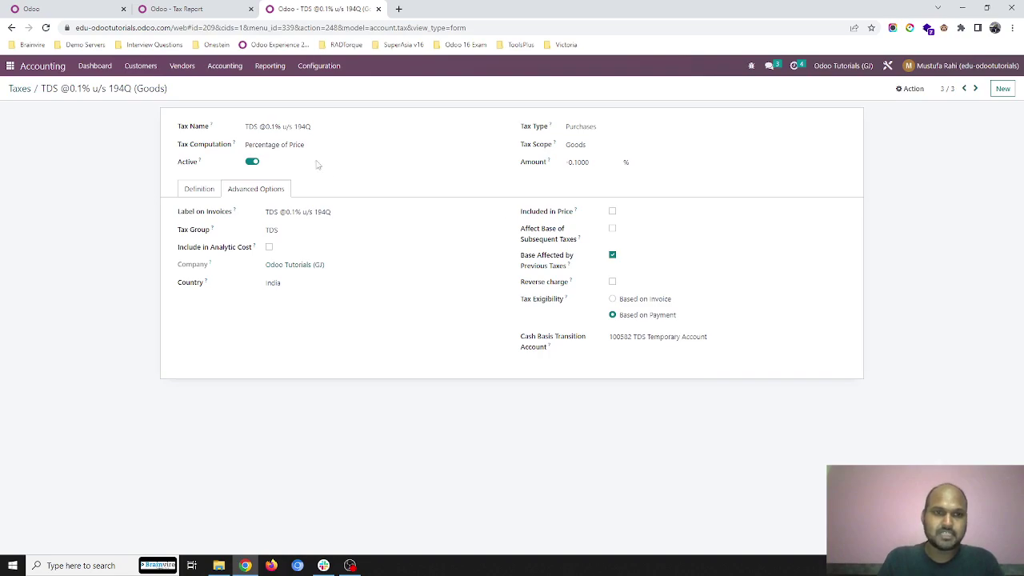
{"action": "left_click", "coordinate": [16, 89]}
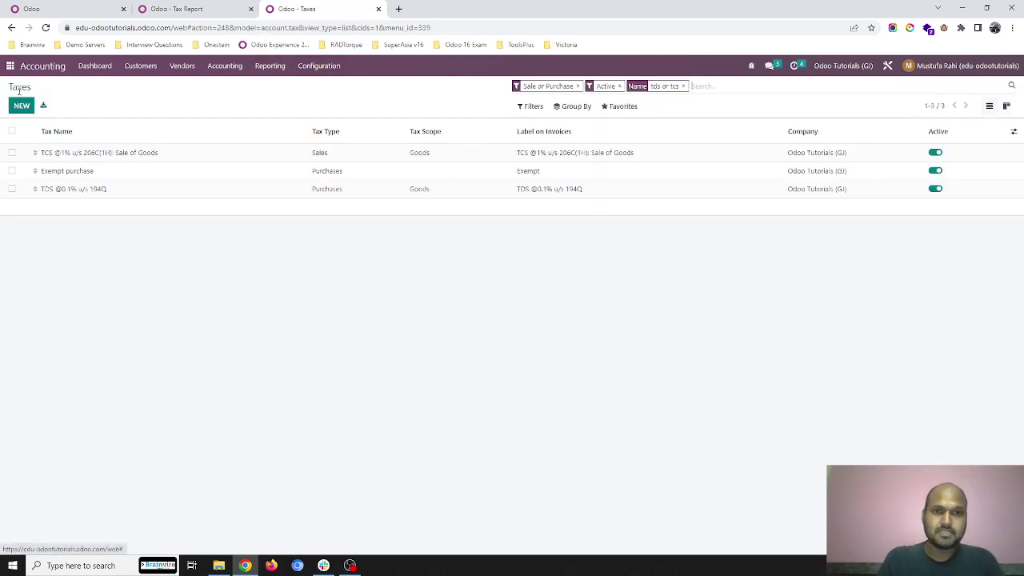
Open the Balance Sheet report and expand Current Assets and Current Liabilities to examine the TDS and TCS accounts.
{"action": "left_click", "coordinate": [282, 70]}
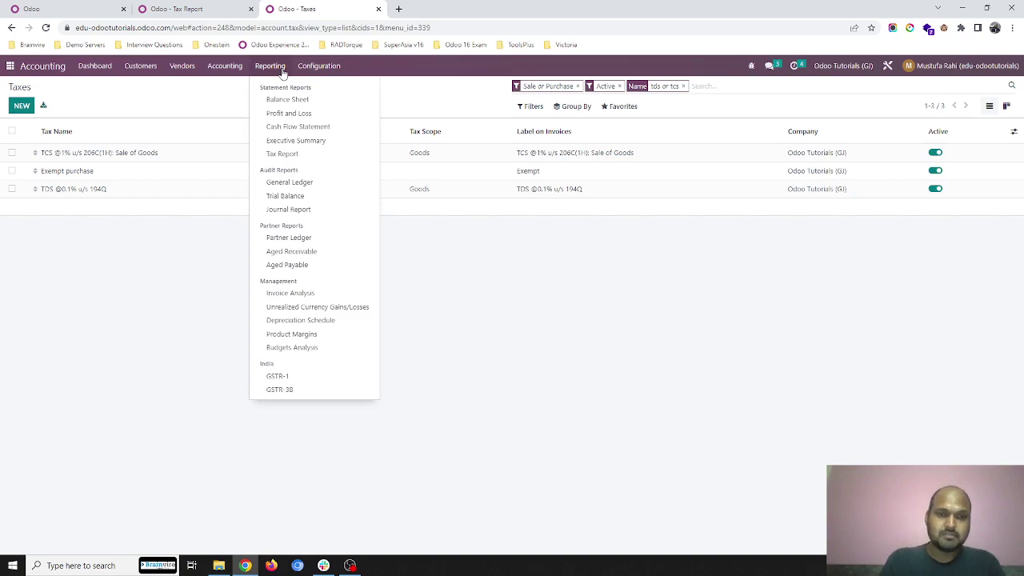
{"action": "left_click", "coordinate": [288, 100]}
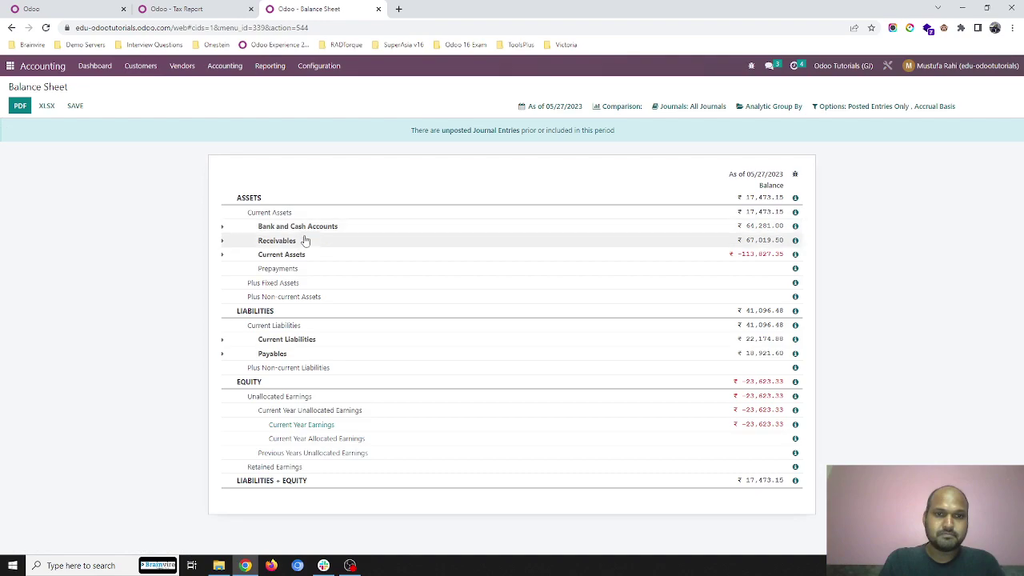
{"action": "left_click", "coordinate": [304, 254]}
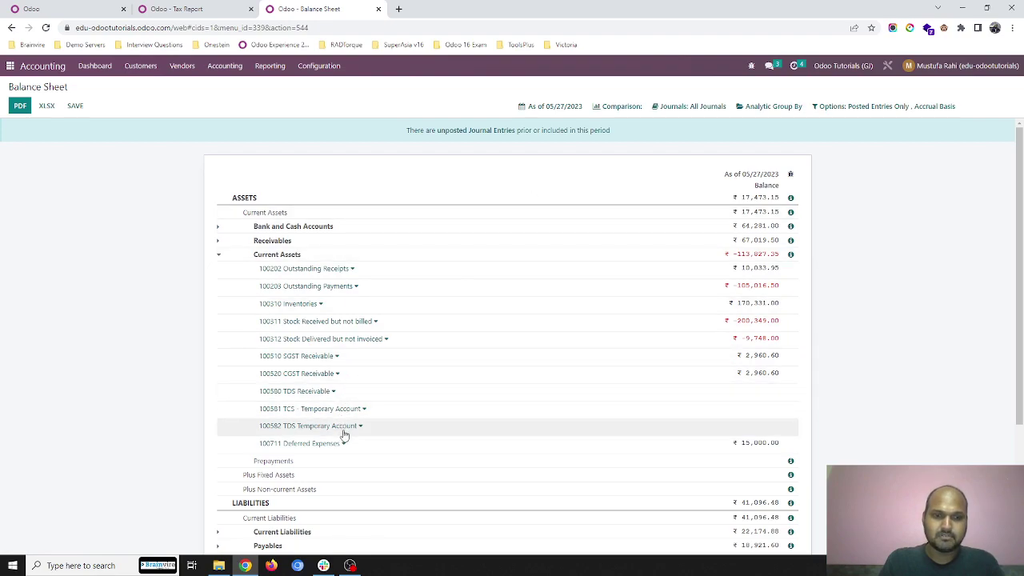
{"action": "scroll", "coordinate": [343, 430], "scroll_direction": "down", "scroll_amount": 3}
{"action": "left_click", "coordinate": [297, 354]}
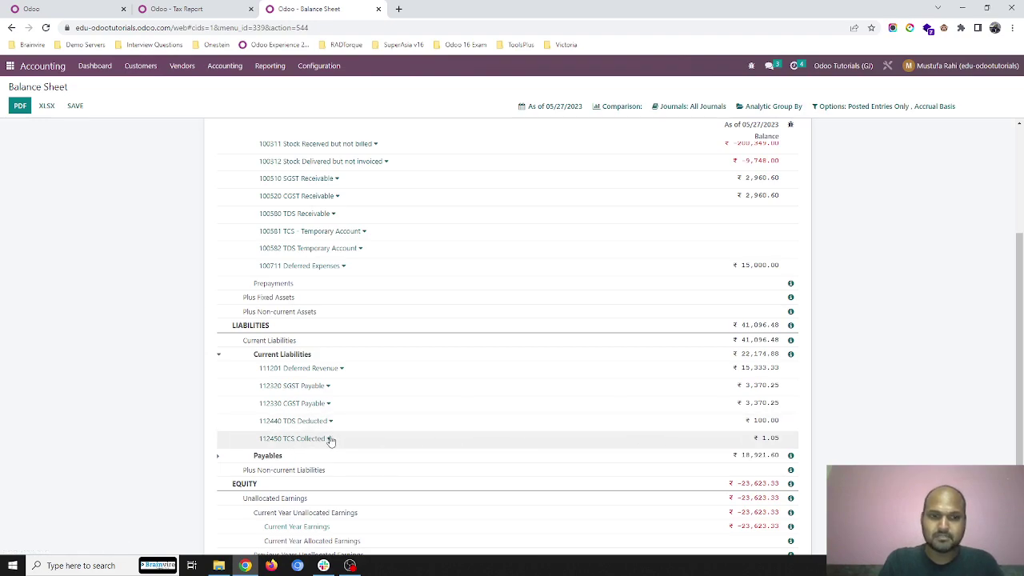
{"action": "scroll", "coordinate": [324, 308], "scroll_direction": "up", "scroll_amount": 1}
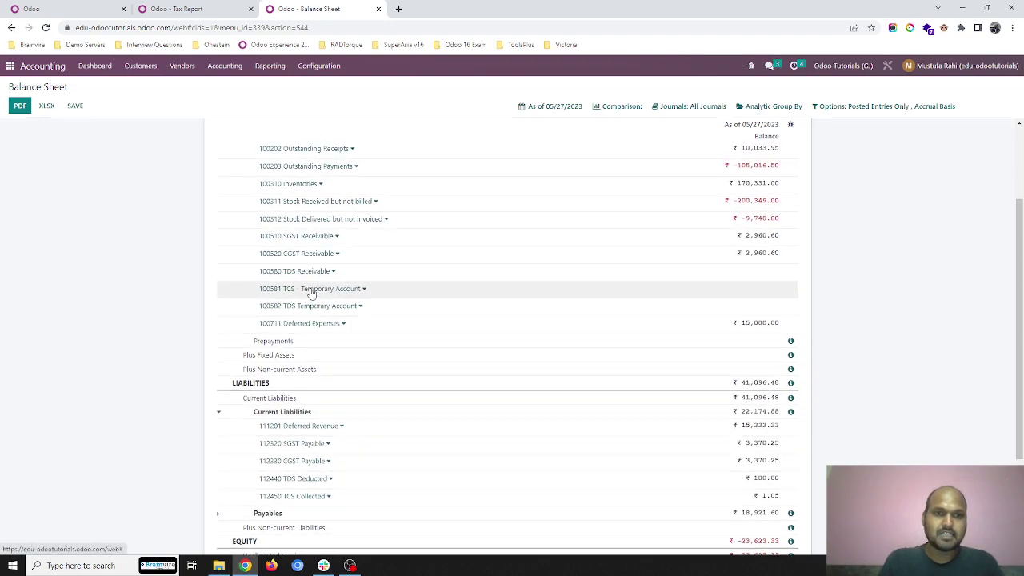
Review the TCS tax report for May 2023 and switch it to TDS Report (IN) to examine its sections.
{"action": "left_click", "coordinate": [174, 8]}
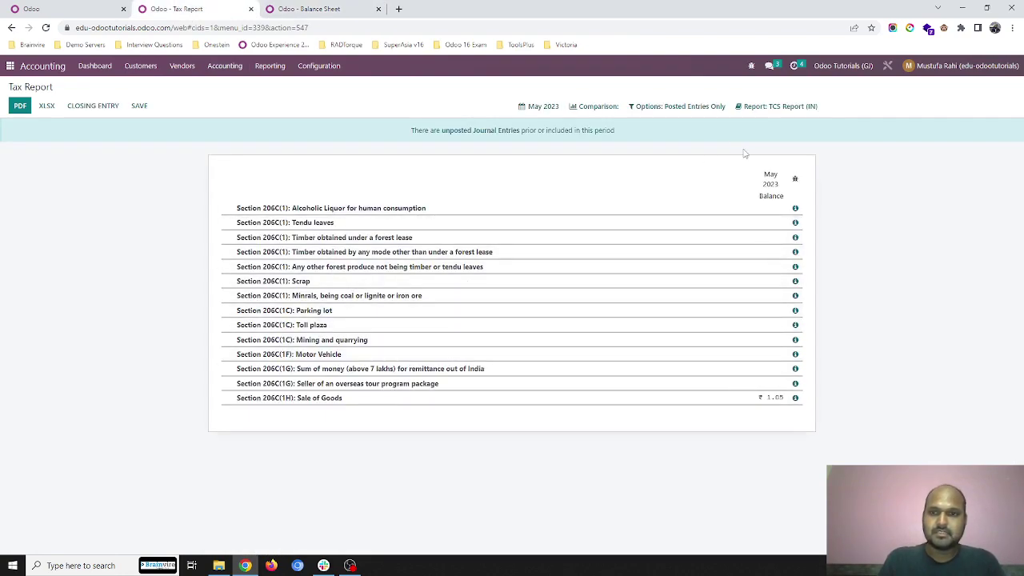
{"action": "left_click", "coordinate": [779, 109]}
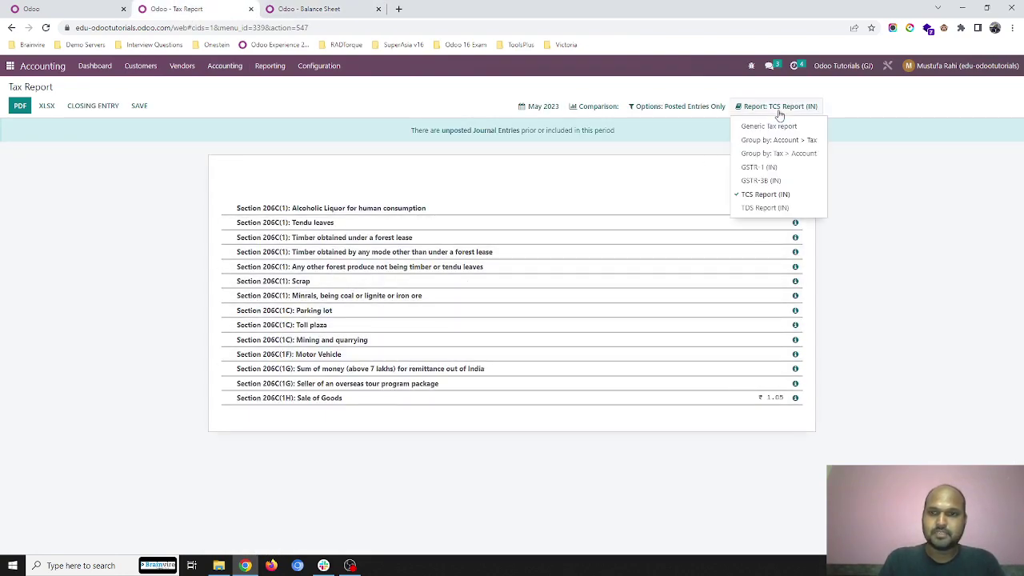
{"action": "left_click", "coordinate": [768, 207]}
{"action": "scroll", "coordinate": [728, 318], "scroll_direction": "down", "scroll_amount": 3}
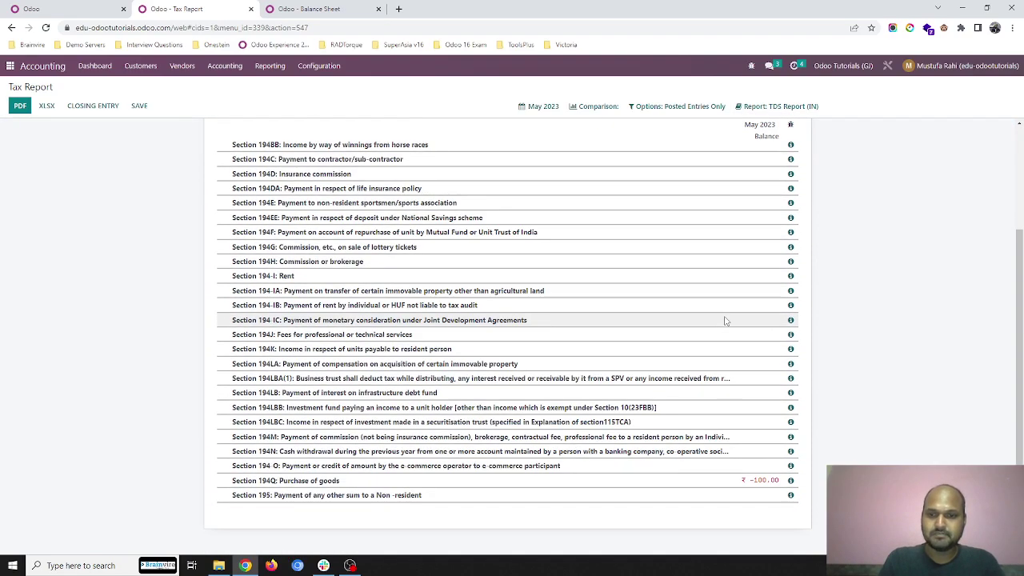
{"action": "scroll", "coordinate": [726, 320], "scroll_direction": "up", "scroll_amount": 5}
Create a new customer invoice in Accounting and select Customer 3 as the customer.
{"action": "left_click", "coordinate": [91, 9]}
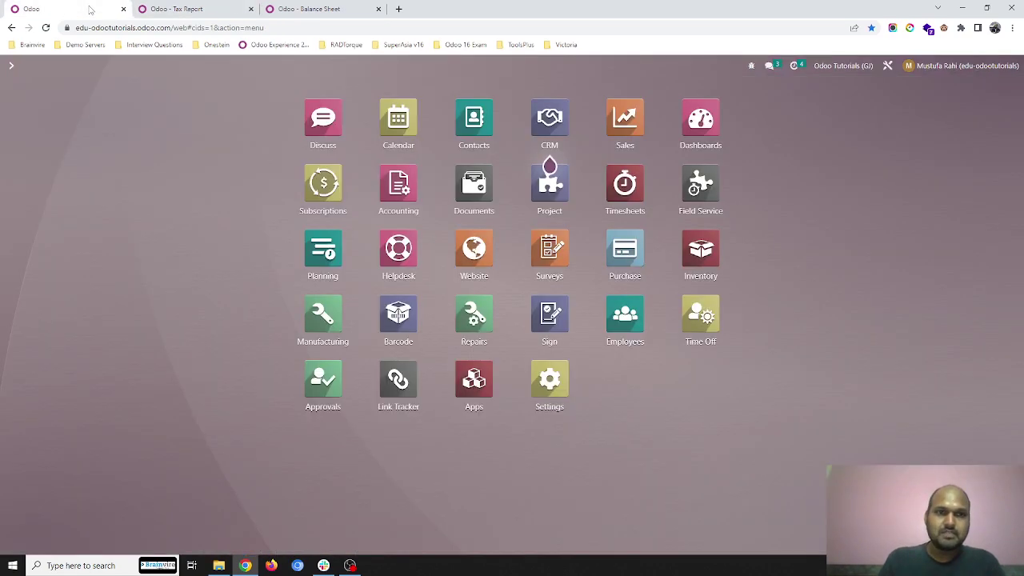
{"action": "left_click", "coordinate": [393, 224]}
{"action": "left_click", "coordinate": [141, 70]}
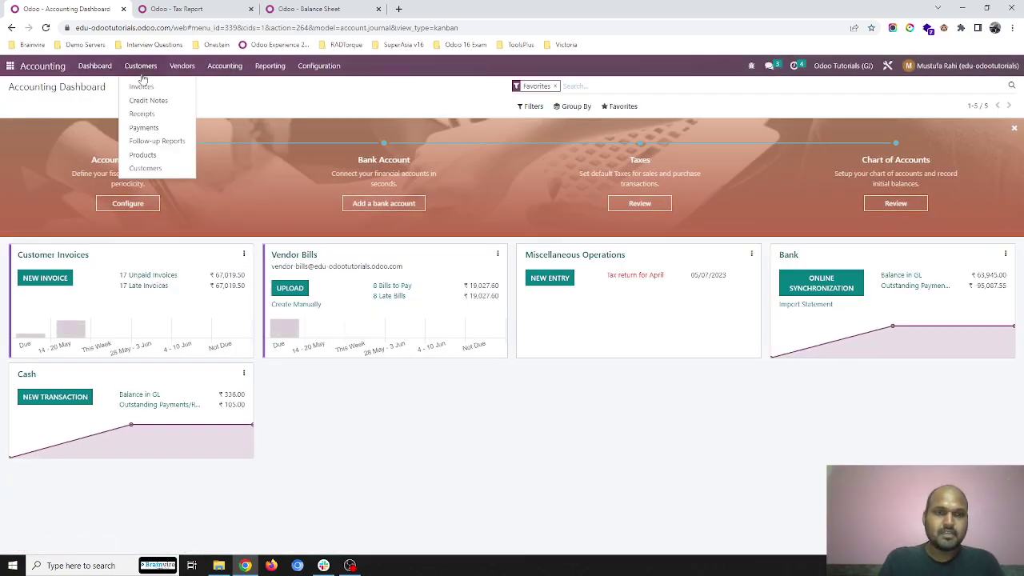
{"action": "left_click", "coordinate": [142, 87]}
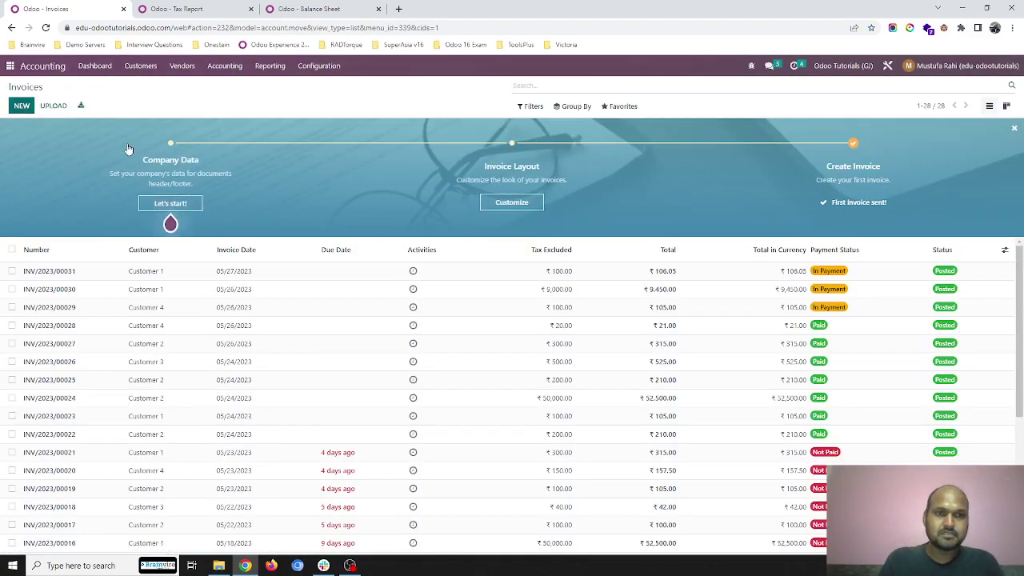
{"action": "key", "text": "alt+c"}
{"action": "left_click", "coordinate": [203, 184]}
{"action": "left_click", "coordinate": [160, 234]}
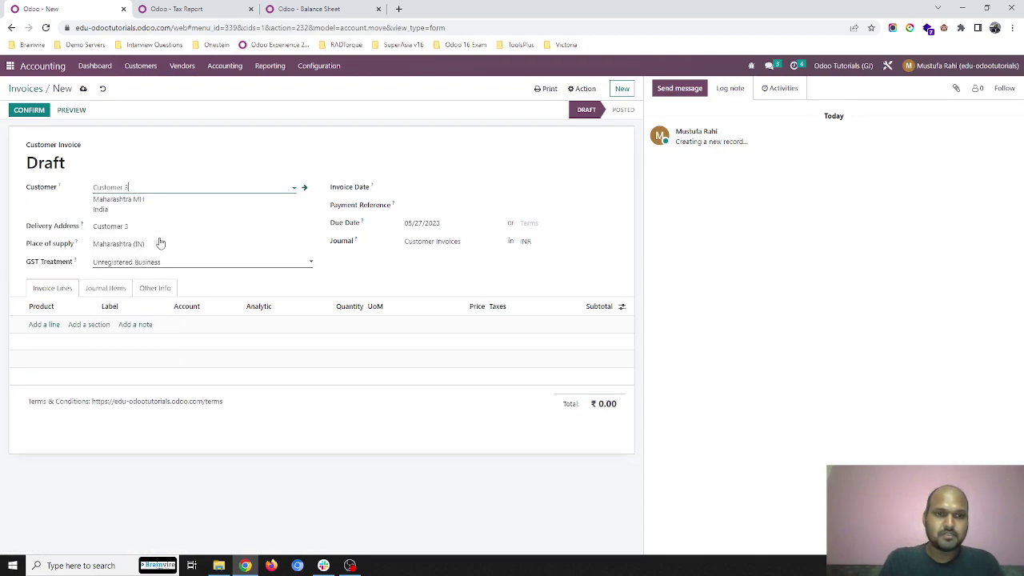
Add an invoice line for the Consultation Pack product with a quantity of 100.
{"action": "left_click", "coordinate": [42, 325]}
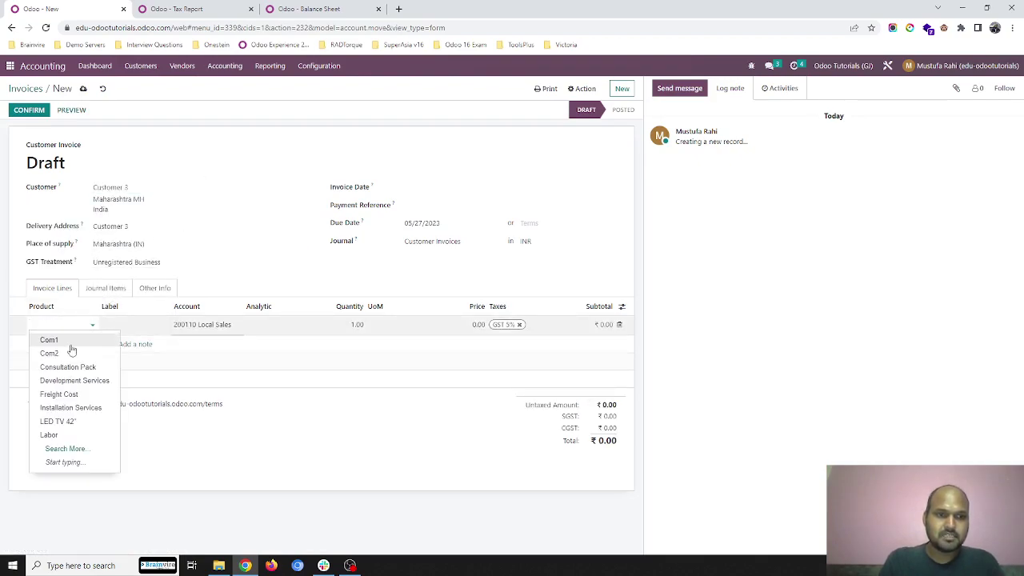
{"action": "left_click", "coordinate": [80, 366]}
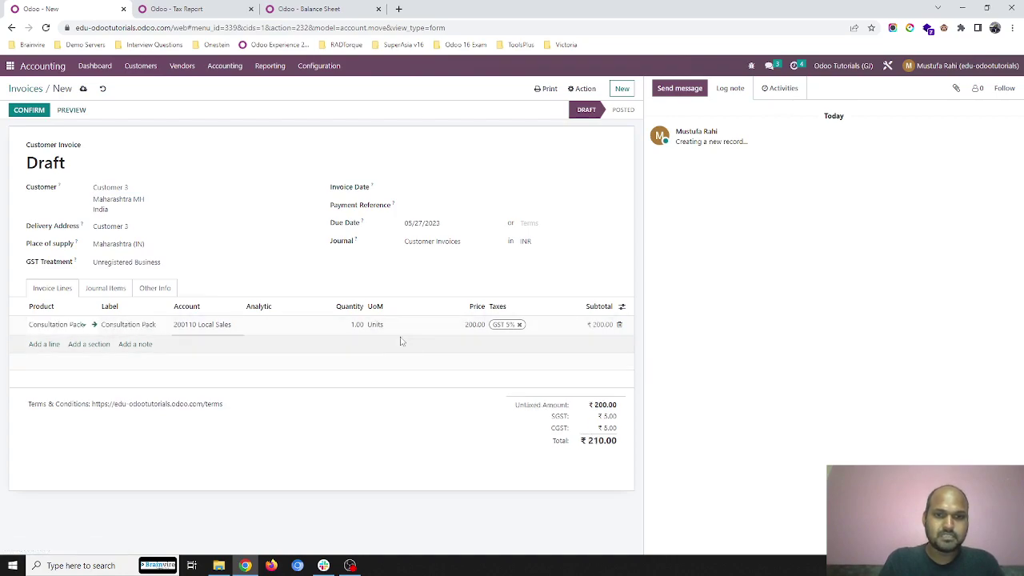
{"action": "left_click", "coordinate": [464, 324]}
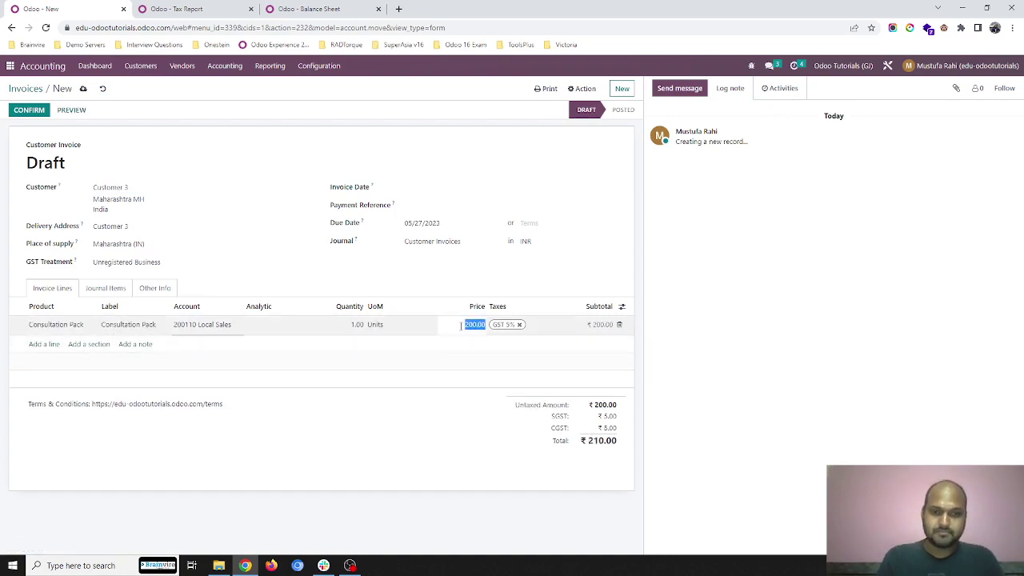
{"action": "left_click", "coordinate": [349, 323]}
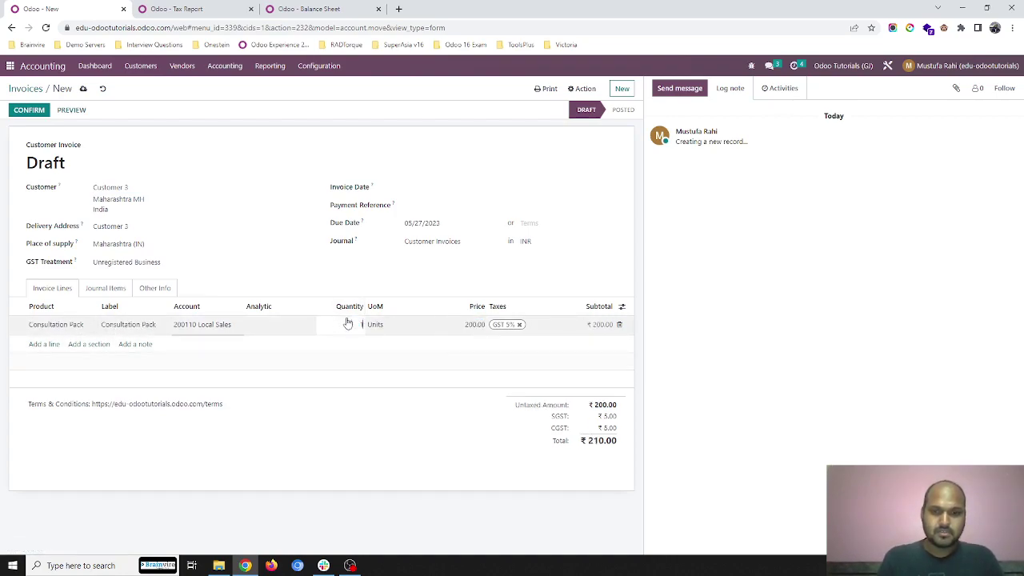
{"action": "type", "text": "100"}
{"action": "key", "text": "Tab"}
Keep Units as the Consultation Pack line's unit of measure and set its price to 50,000.
{"action": "type", "text": "10"}
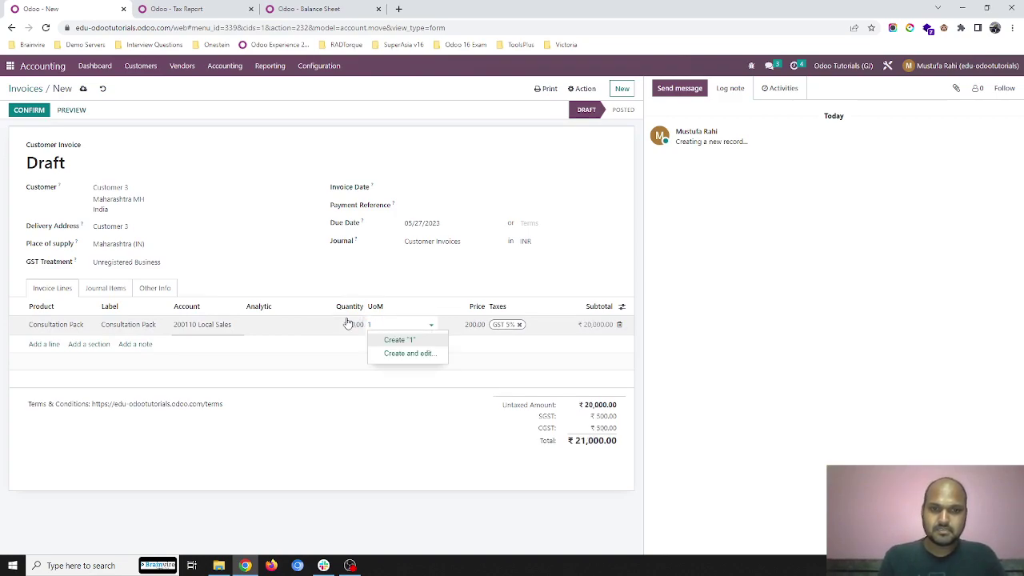
{"action": "type", "text": "Units"}
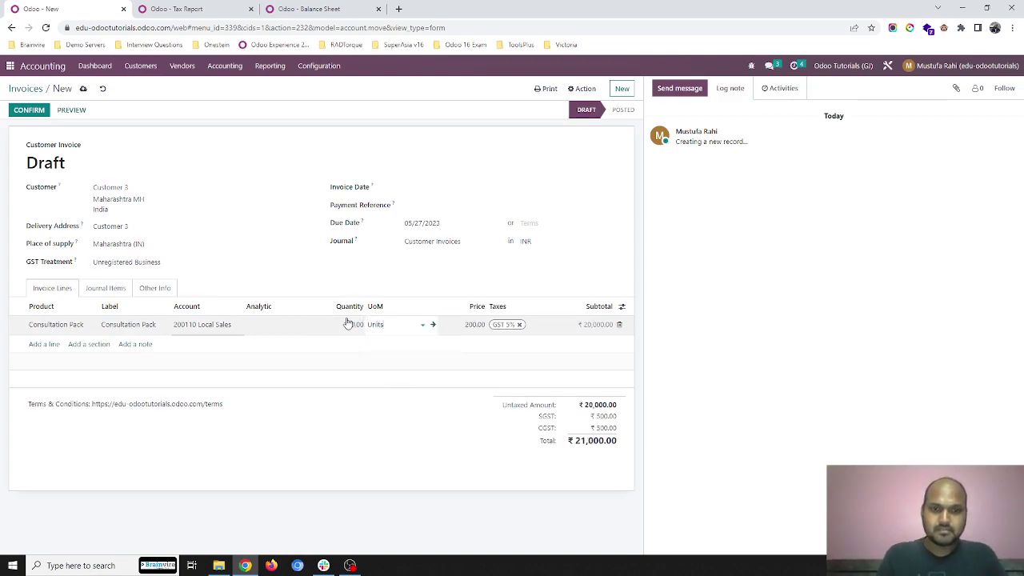
{"action": "type", "text": "11"}
{"action": "key", "text": "BackSpace"}
{"action": "key", "text": "BackSpace"}
{"action": "key", "text": "Tab"}
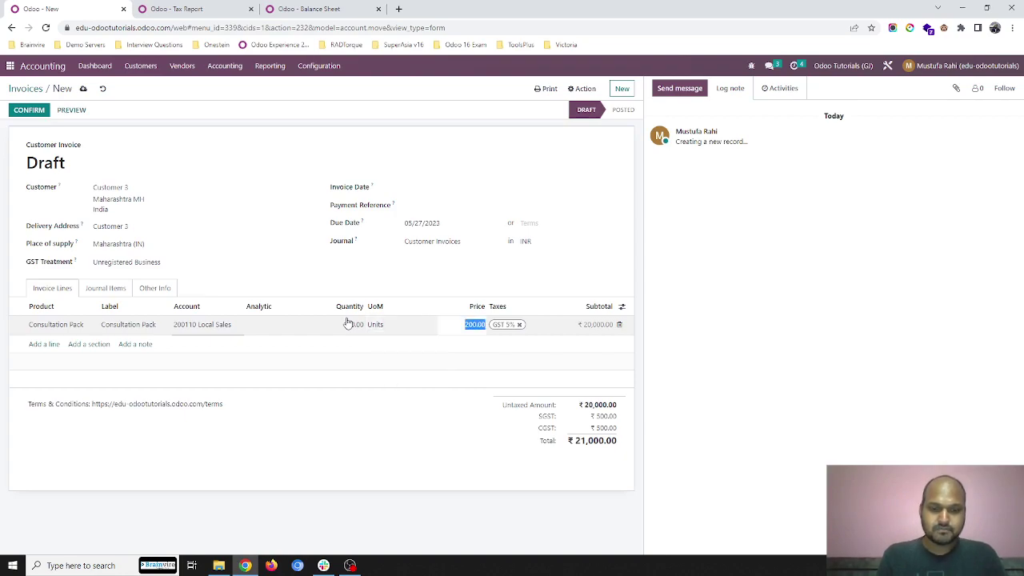
{"action": "type", "text": "5"}
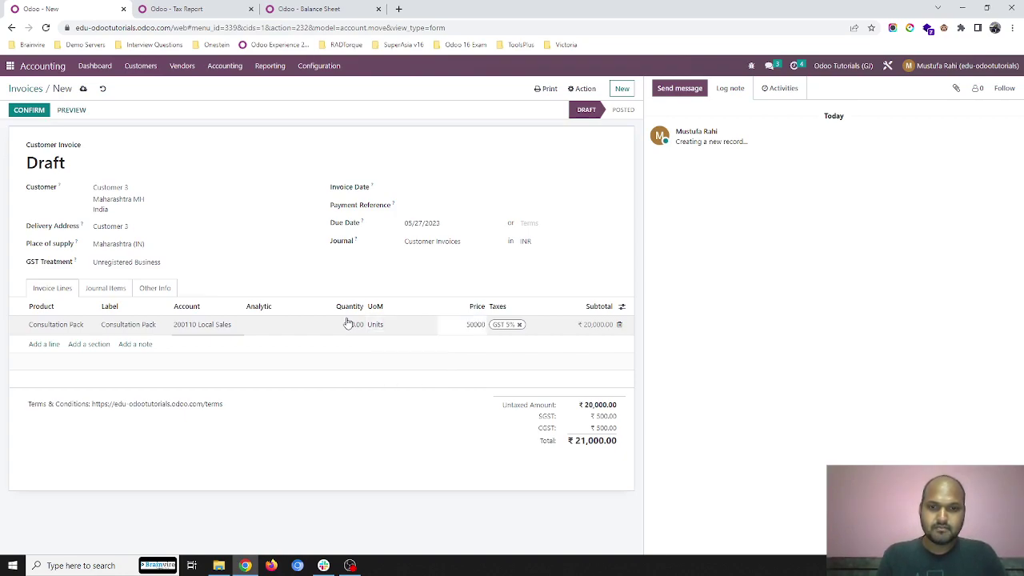
{"action": "type", "text": "0,000"}
{"action": "key", "text": "Tab"}
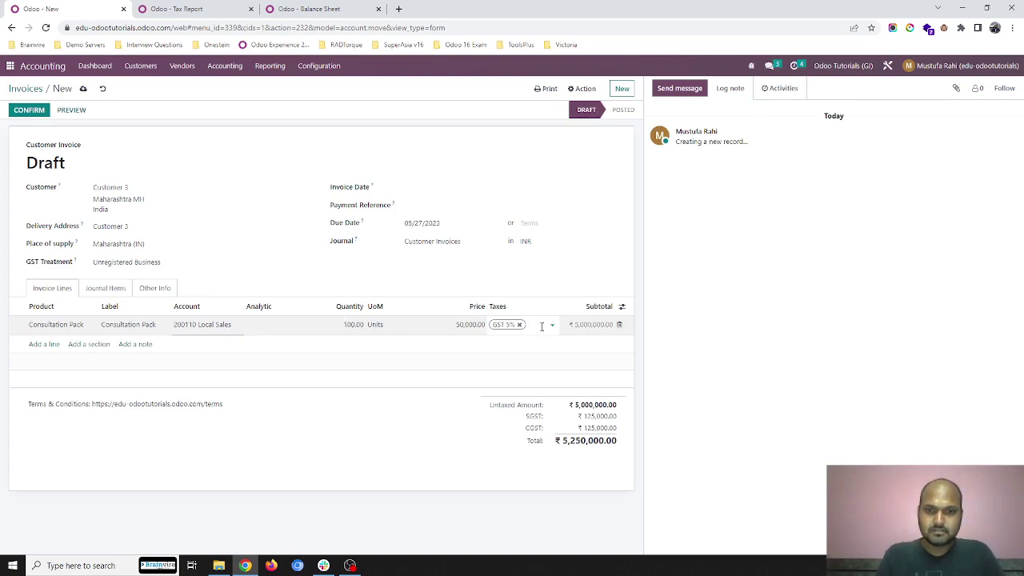
Add the TCS @1% u/s 206C(1H) tax alongside GST 5% on the Consultation Pack line.
{"action": "left_click", "coordinate": [542, 326]}
{"action": "type", "text": "tcs"}
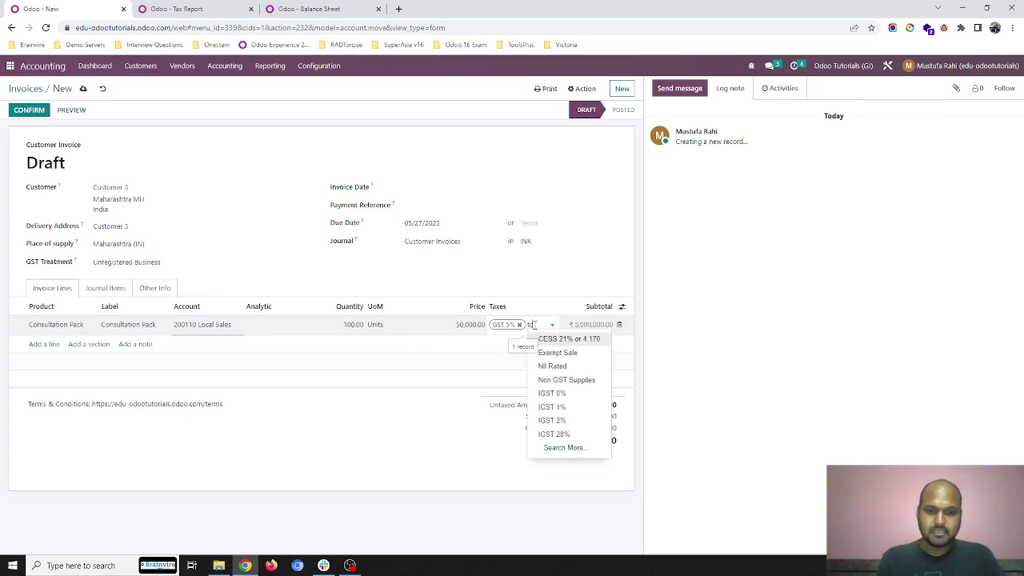
{"action": "left_click", "coordinate": [550, 339]}
{"action": "left_click", "coordinate": [531, 282]}
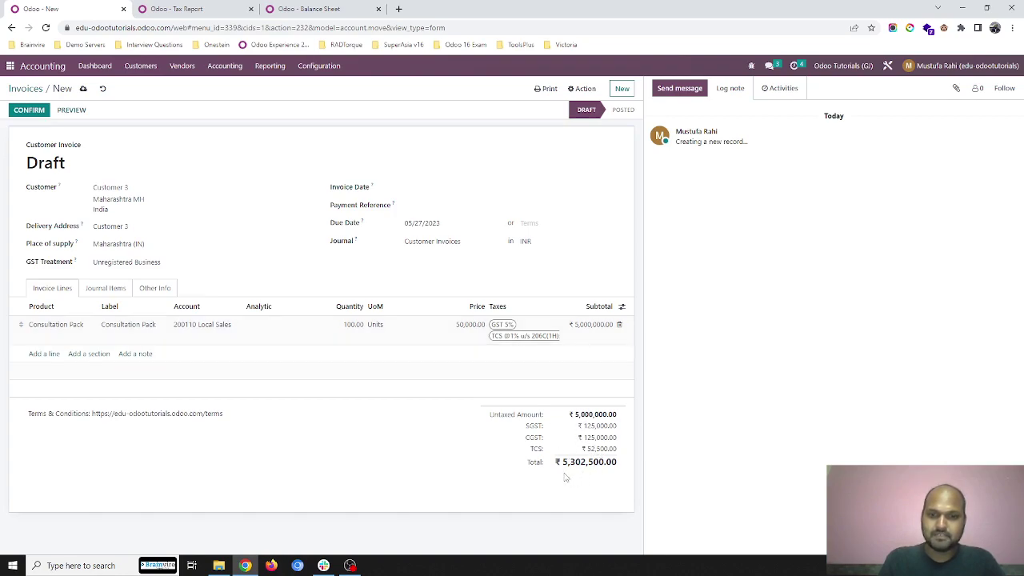
Save the draft customer invoice and confirm it after checking its journal items.
{"action": "left_click", "coordinate": [84, 88]}
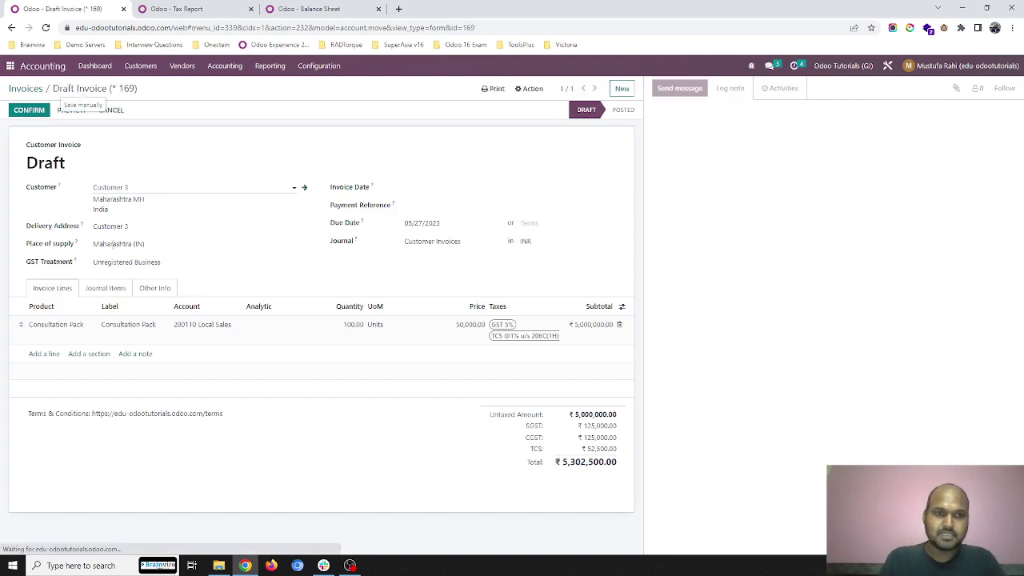
{"action": "left_click", "coordinate": [112, 288]}
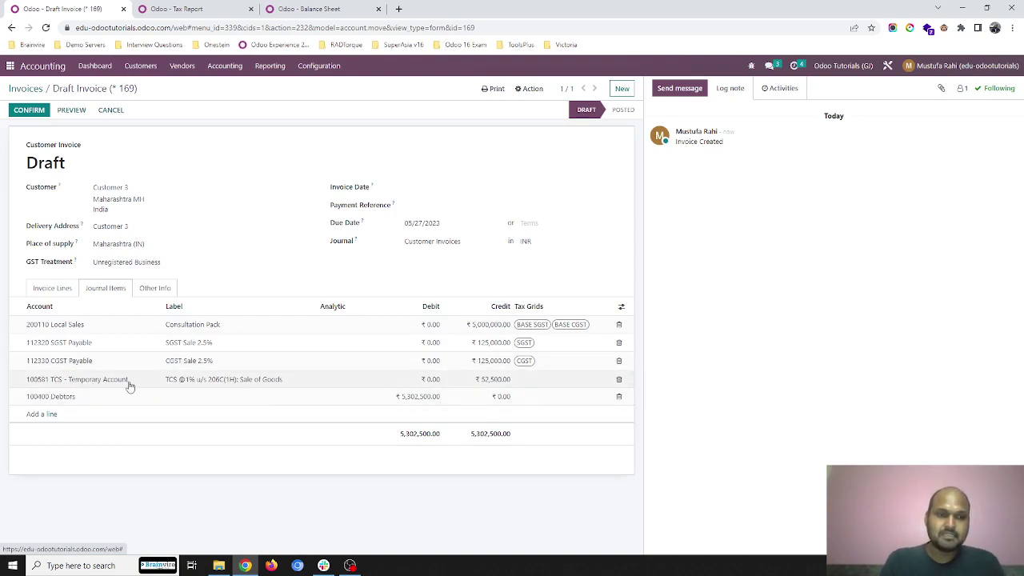
{"action": "left_click", "coordinate": [28, 112]}
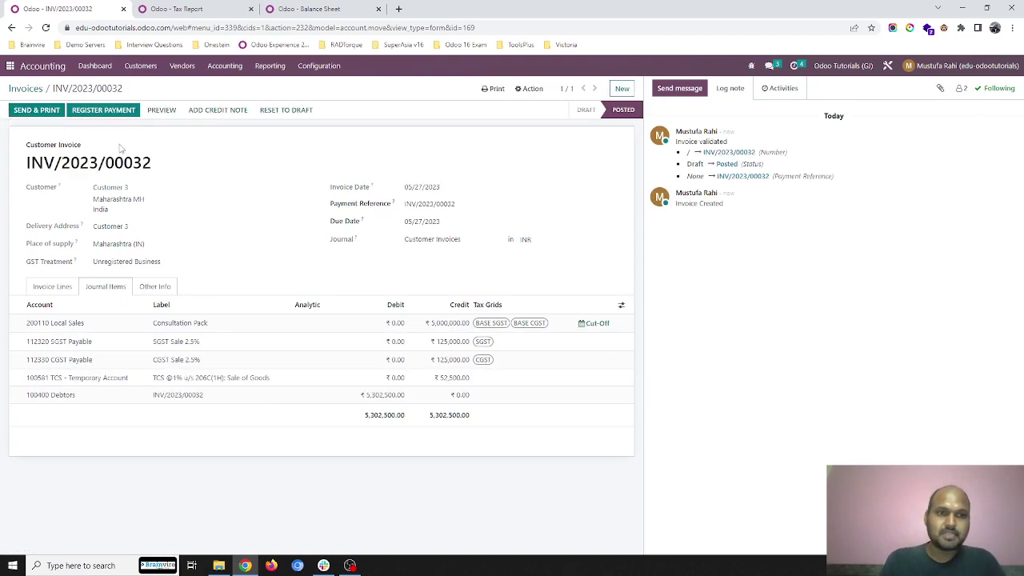
Switch the May 2023 tax report to TCS Report (IN) and check the Section 206C(1H) Sale of Goods balance.
{"action": "left_click", "coordinate": [200, 9]}
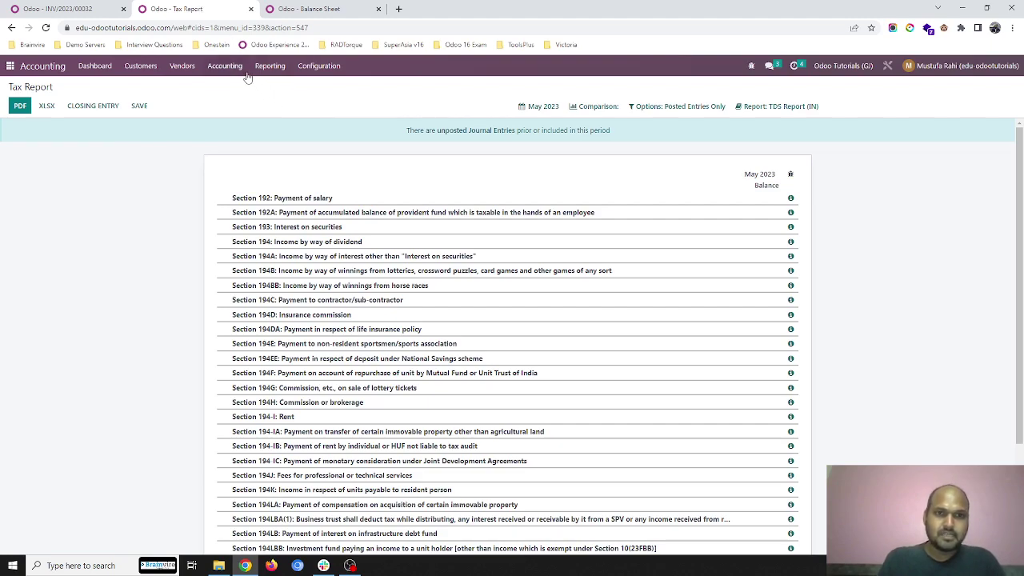
{"action": "left_click", "coordinate": [768, 109]}
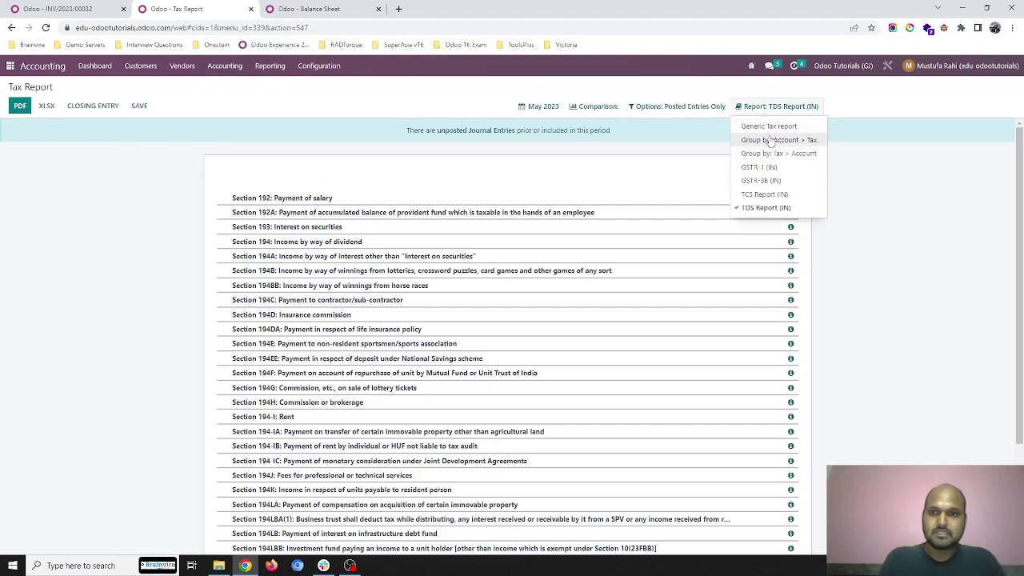
{"action": "left_click", "coordinate": [777, 194]}
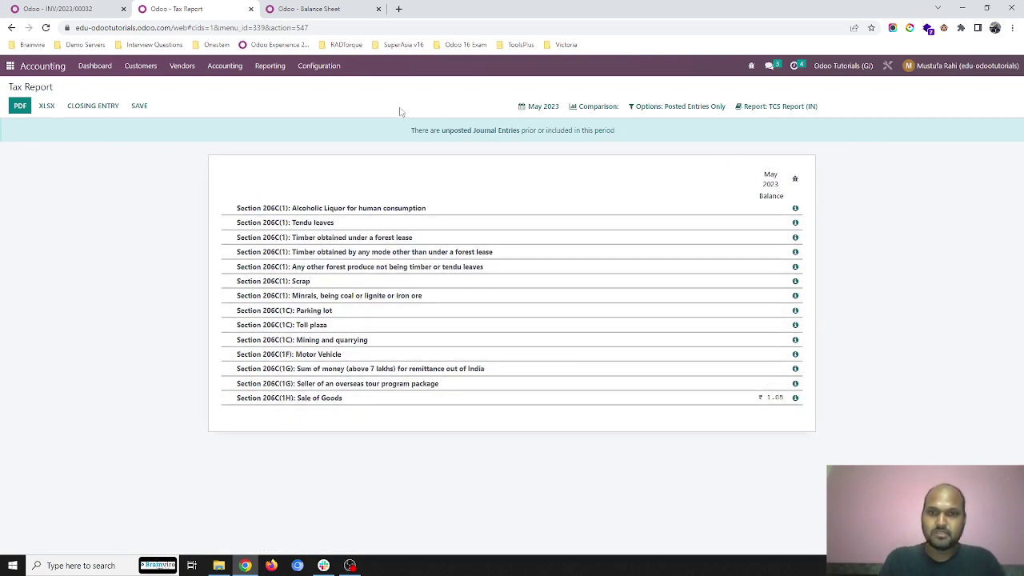
Reload the balance sheet and compare the TCS - Temporary Account and TCS Collected balances.
{"action": "left_click", "coordinate": [287, 7]}
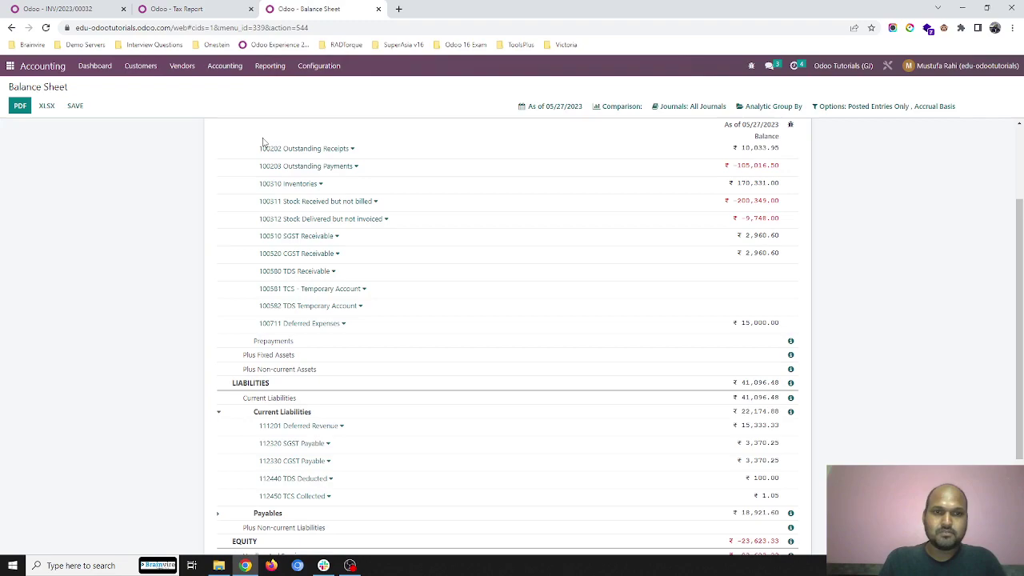
{"action": "left_click", "coordinate": [312, 28]}
{"action": "key", "text": "Return"}
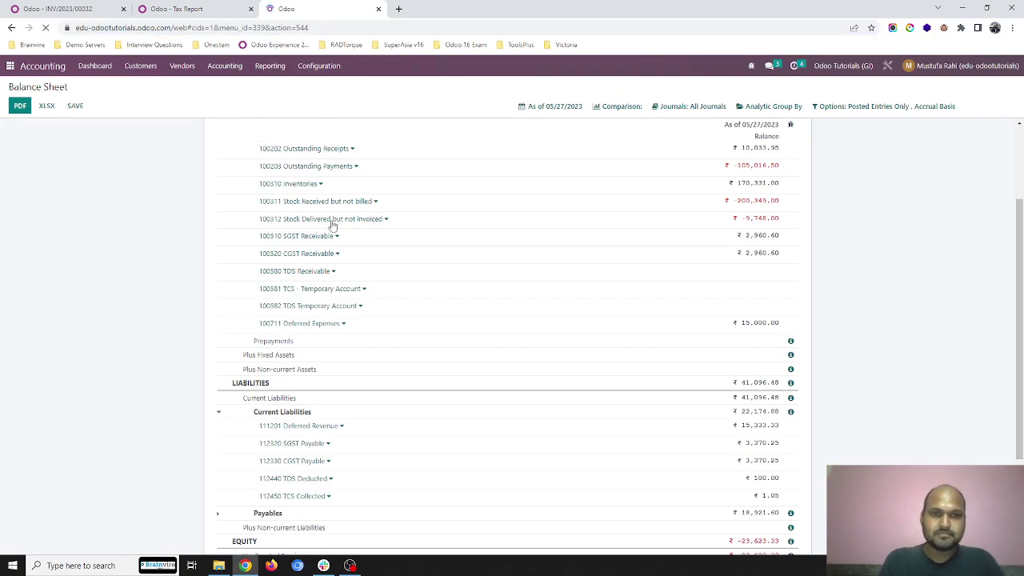
{"action": "scroll", "coordinate": [338, 359], "scroll_direction": "down", "scroll_amount": 1}
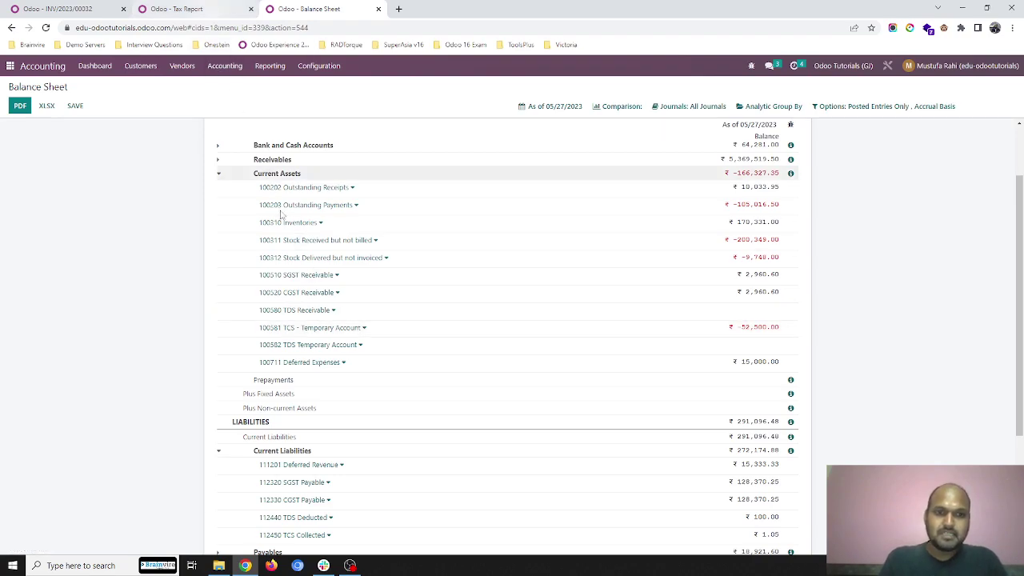
{"action": "scroll", "coordinate": [335, 293], "scroll_direction": "down", "scroll_amount": 1}
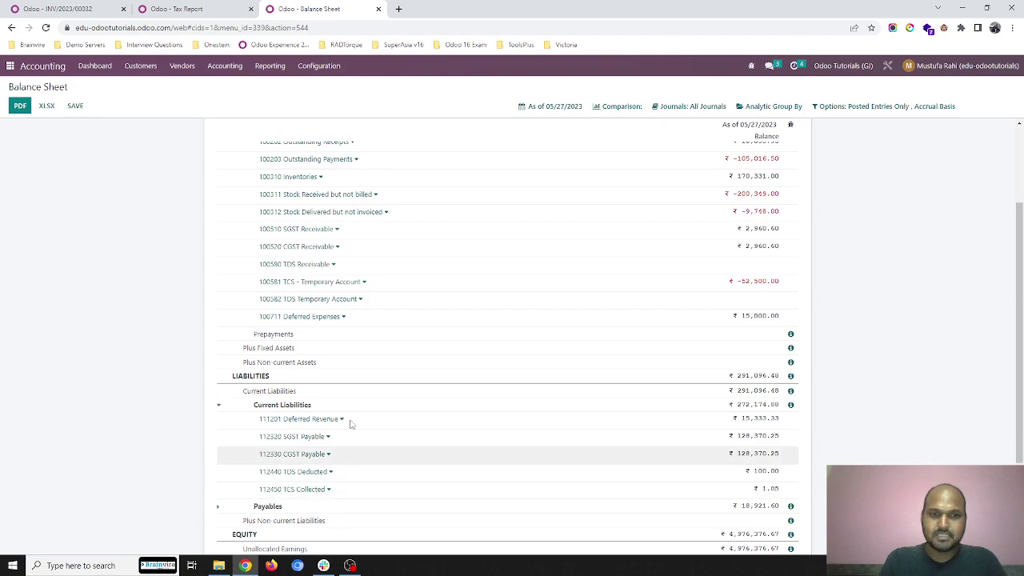
Register the Customer 3 invoice's full payment through the Bank journal and open the resulting cash basis entry.
{"action": "left_click", "coordinate": [200, 9]}
{"action": "left_click", "coordinate": [107, 13]}
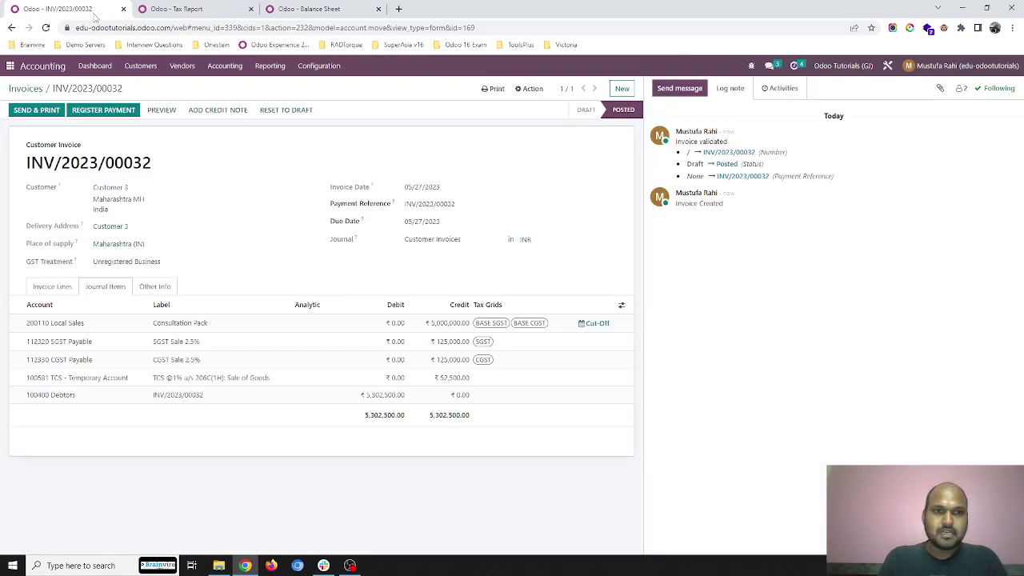
{"action": "left_click", "coordinate": [100, 112]}
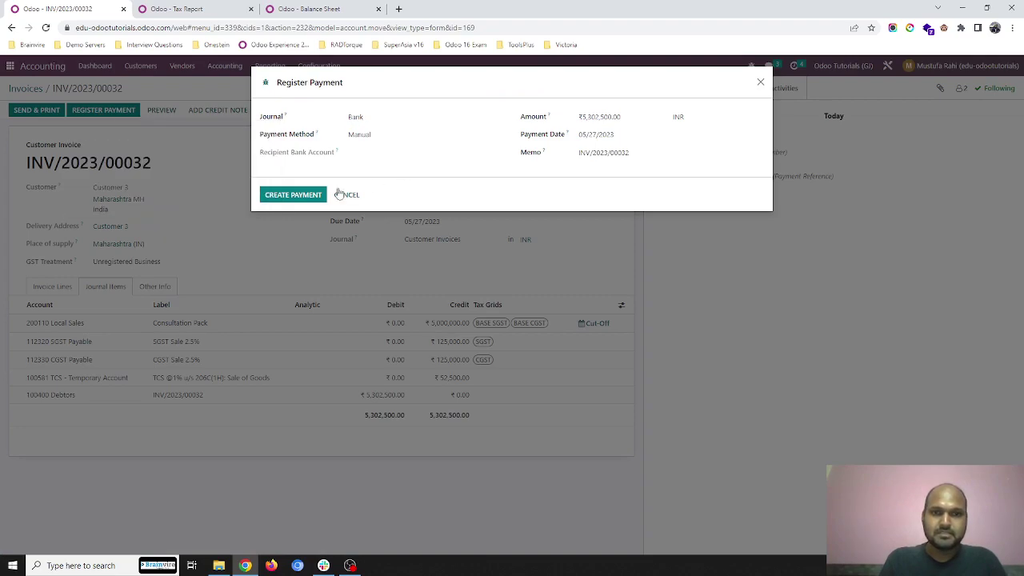
{"action": "left_click", "coordinate": [293, 196]}
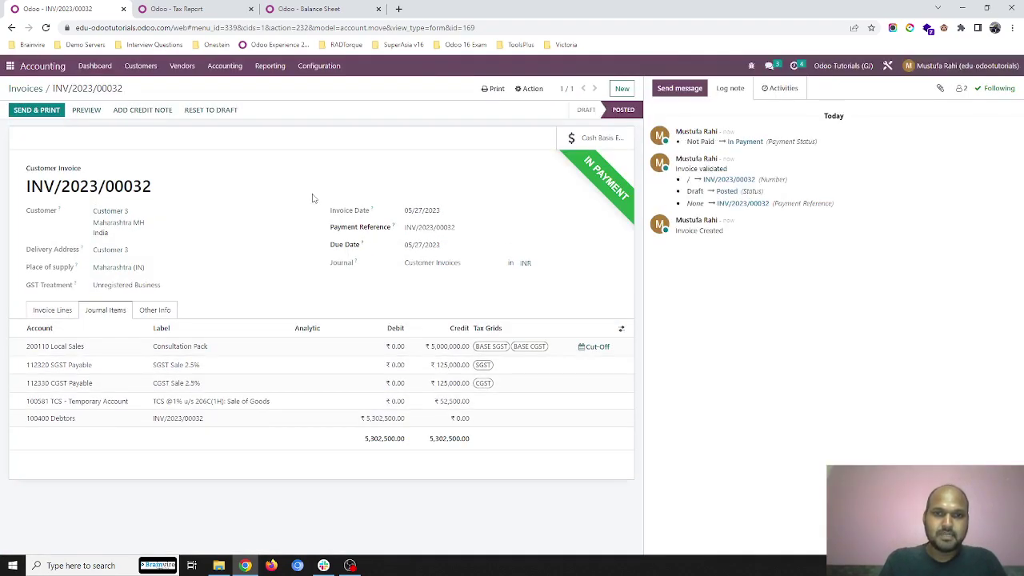
{"action": "left_click", "coordinate": [593, 139]}
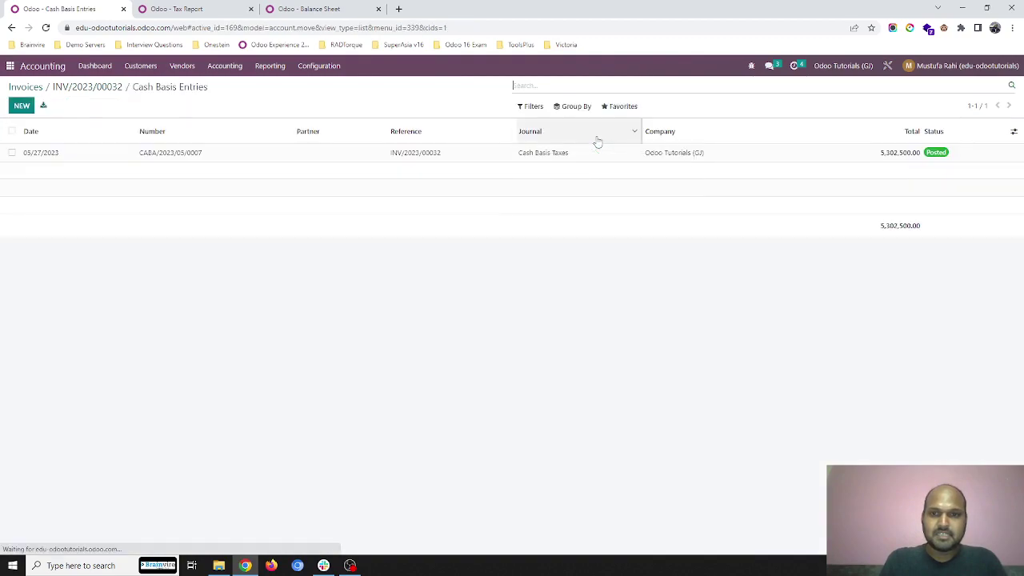
{"action": "left_click", "coordinate": [445, 160]}
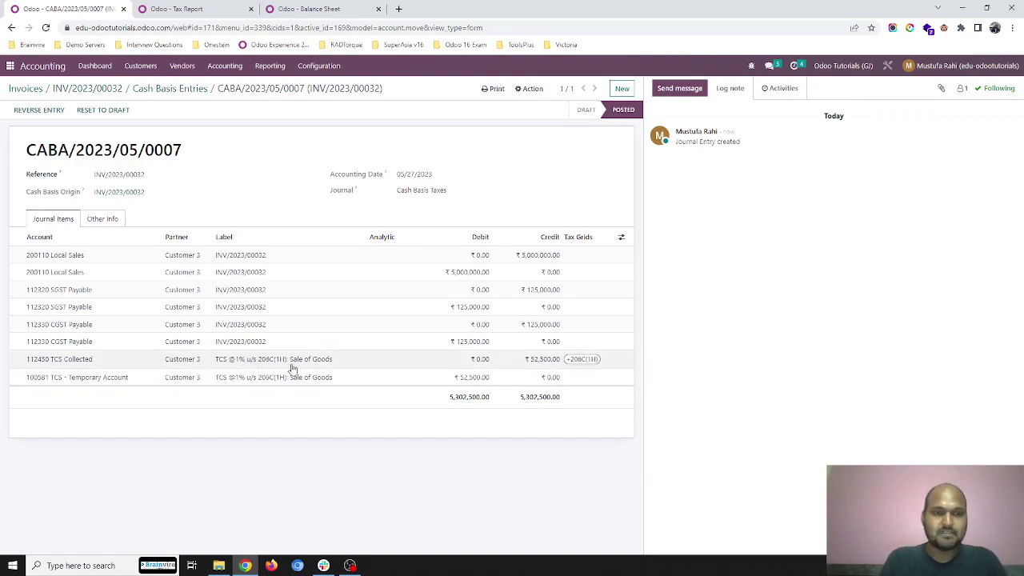
Refresh the balance sheet to check the TCS - Temporary Account and TCS Collected balances after the payment.
{"action": "left_click", "coordinate": [333, 9]}
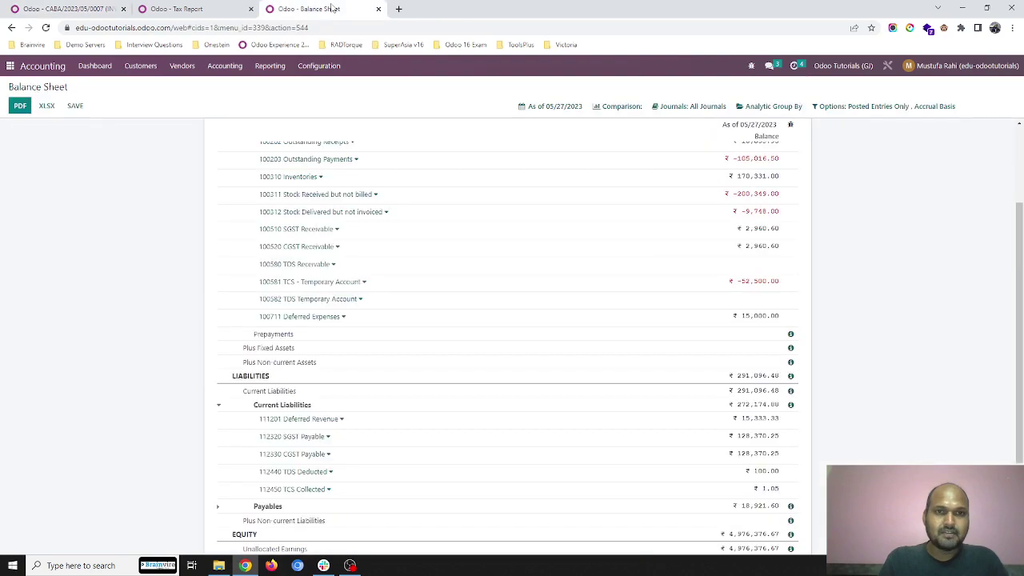
{"action": "key", "text": "F5"}
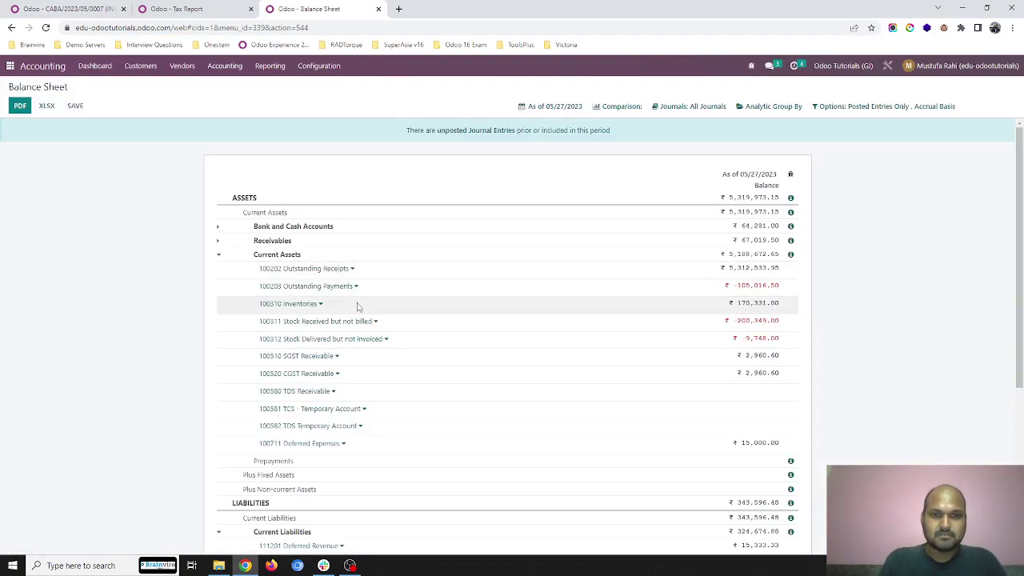
{"action": "scroll", "coordinate": [357, 304], "scroll_direction": "down", "scroll_amount": 1}
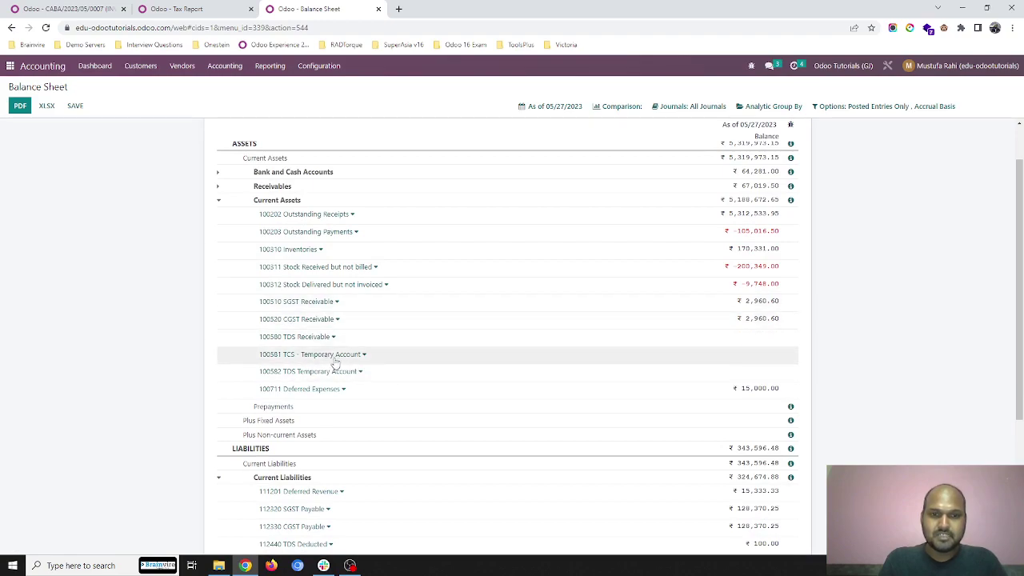
{"action": "scroll", "coordinate": [334, 361], "scroll_direction": "down", "scroll_amount": 3}
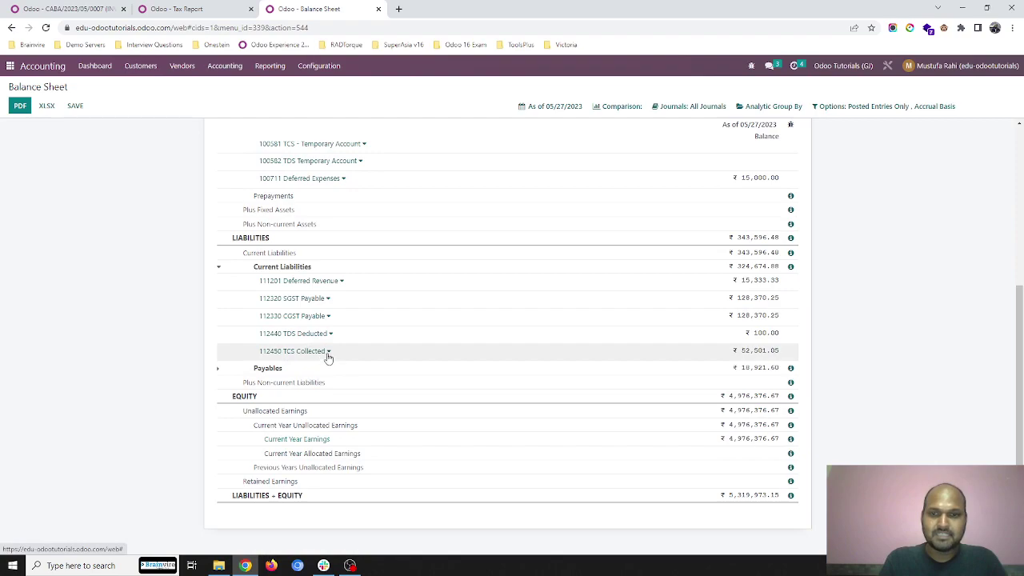
Open the general ledger for the 112450 TCS Collected account and examine its entries.
{"action": "left_click", "coordinate": [316, 355]}
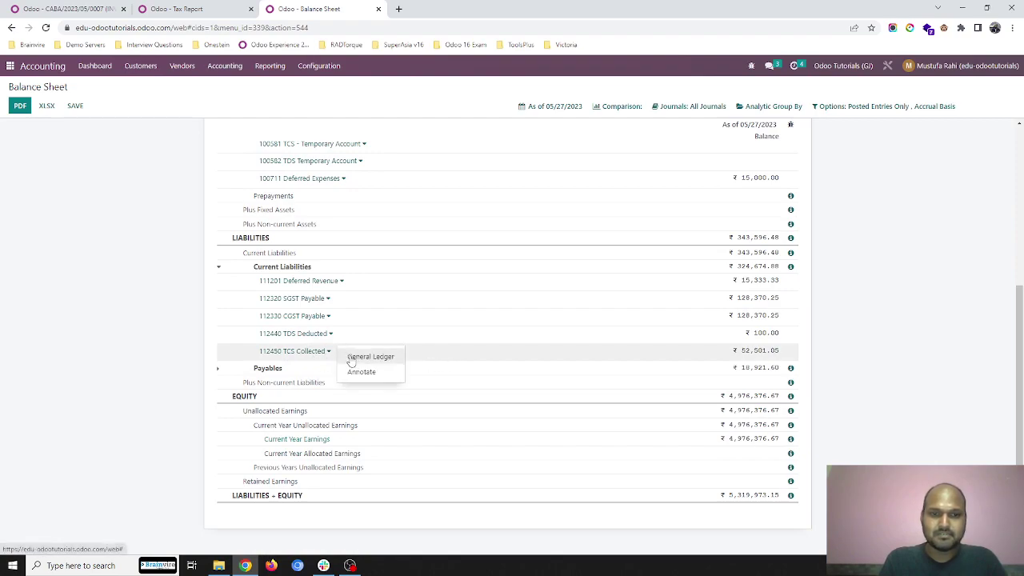
{"action": "left_click", "coordinate": [353, 357]}
{"action": "scroll", "coordinate": [353, 361], "scroll_direction": "down", "scroll_amount": 2}
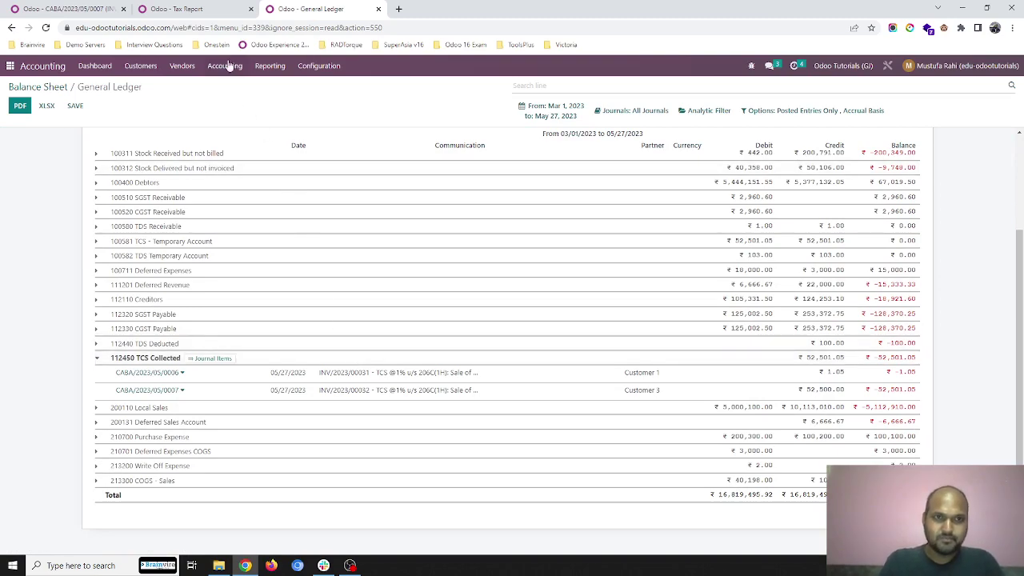
Create a new vendor bill in Accounting and select Vendor 2 as the vendor.
{"action": "left_click", "coordinate": [101, 8]}
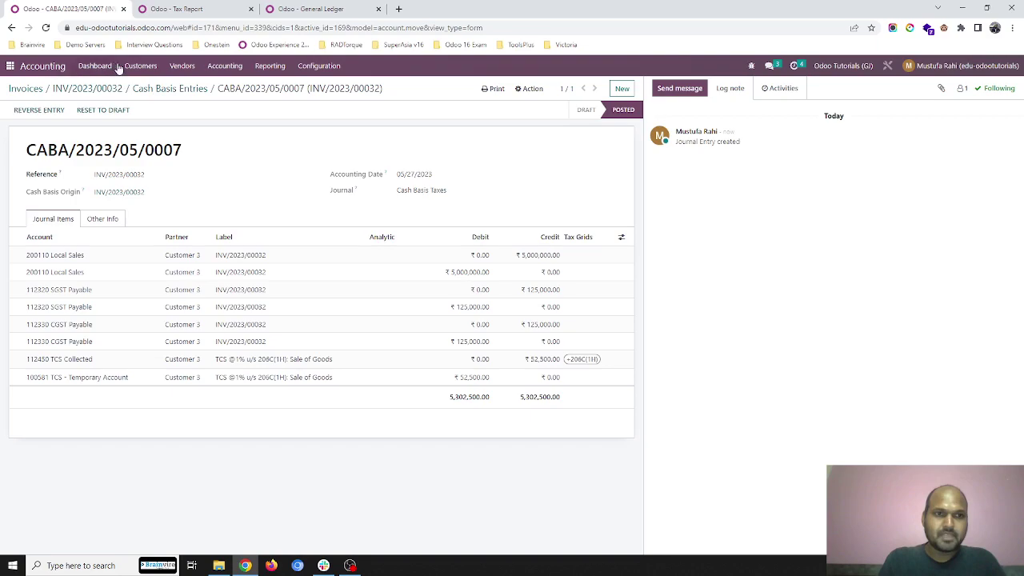
{"action": "left_click", "coordinate": [169, 67]}
{"action": "left_click", "coordinate": [182, 85]}
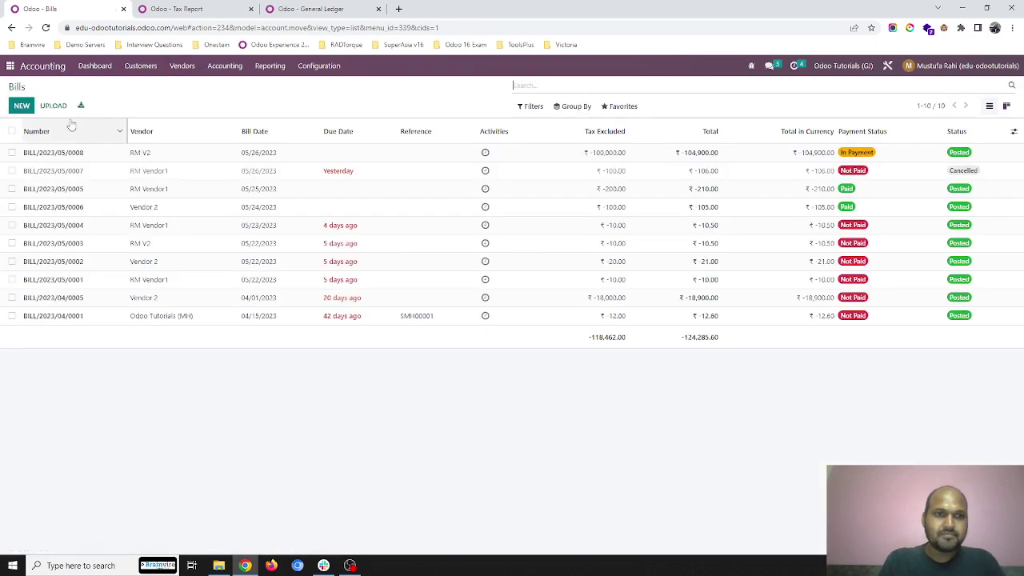
{"action": "left_click", "coordinate": [21, 109]}
{"action": "left_click", "coordinate": [161, 187]}
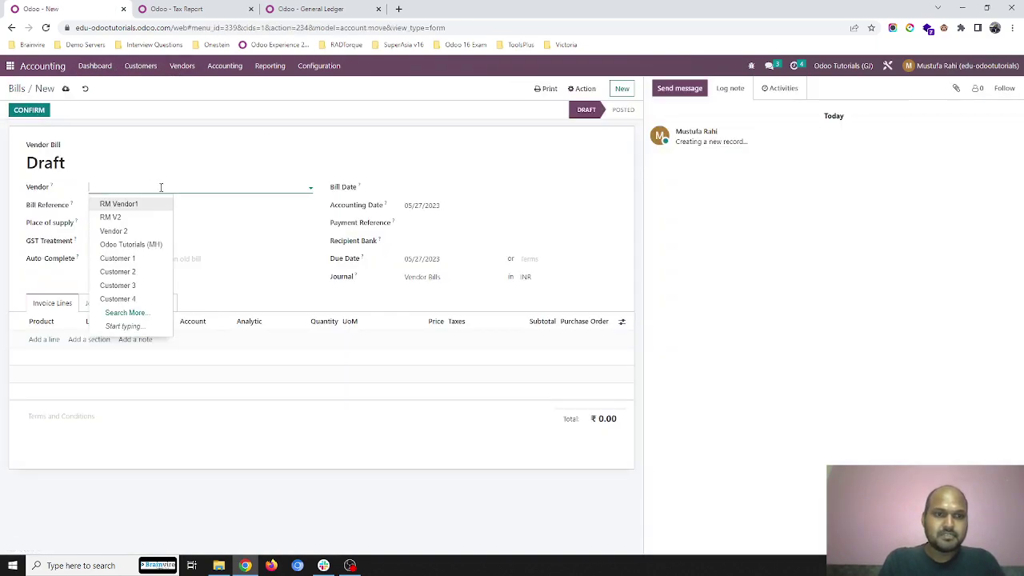
{"action": "left_click", "coordinate": [146, 235]}
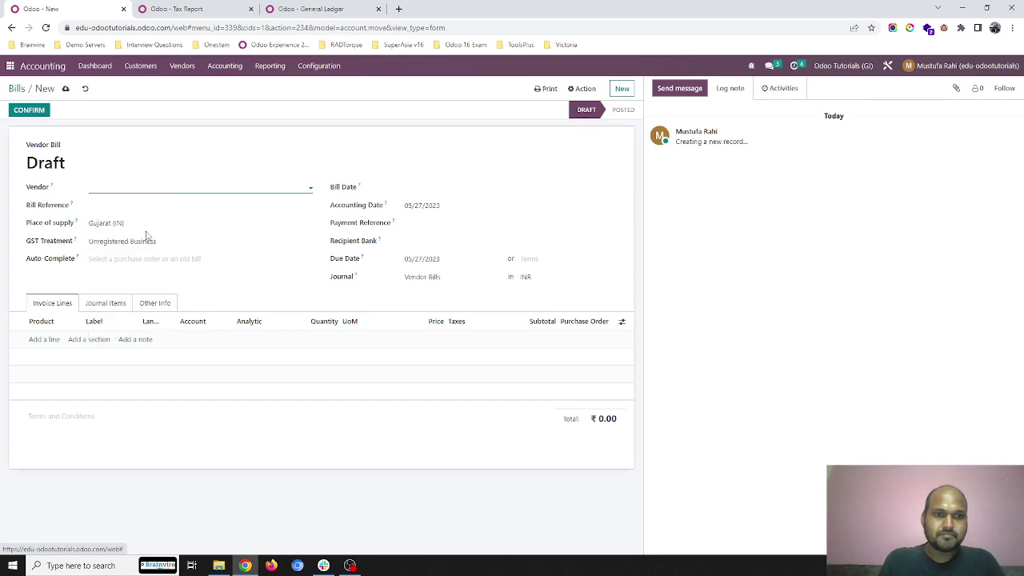
Add a bill line for product Pro1 with a quantity of 100 and a price of 20,000.
{"action": "left_click", "coordinate": [44, 339]}
{"action": "left_click", "coordinate": [46, 339]}
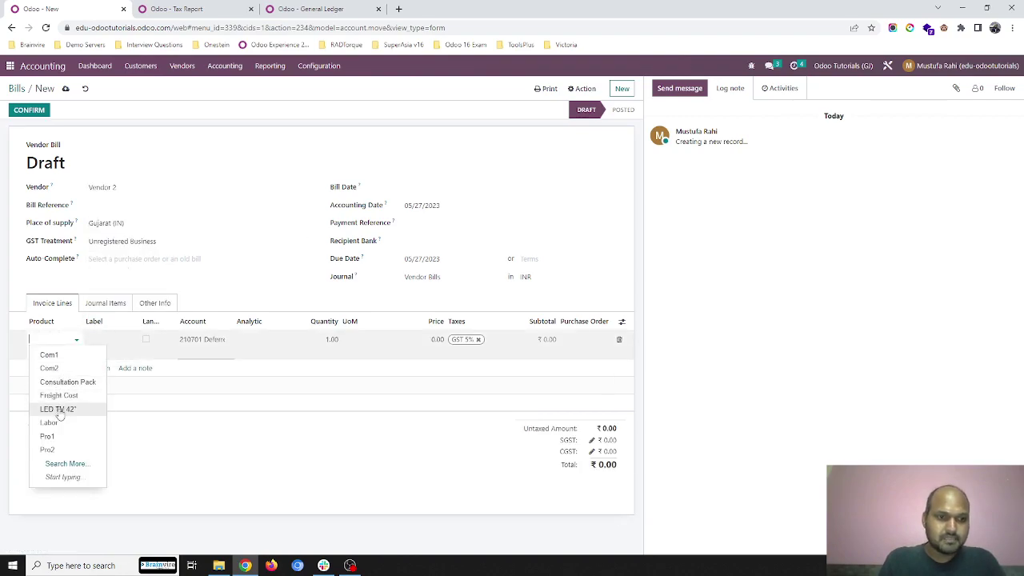
{"action": "left_click", "coordinate": [64, 436]}
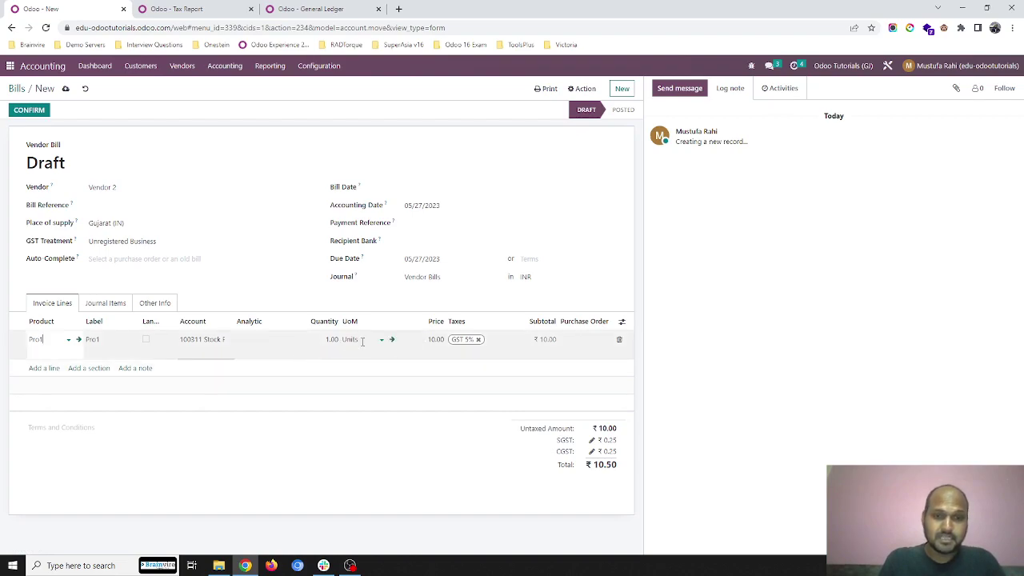
{"action": "left_click", "coordinate": [331, 340]}
{"action": "type", "text": "100"}
{"action": "key", "text": "Tab"}
{"action": "key", "text": "Tab"}
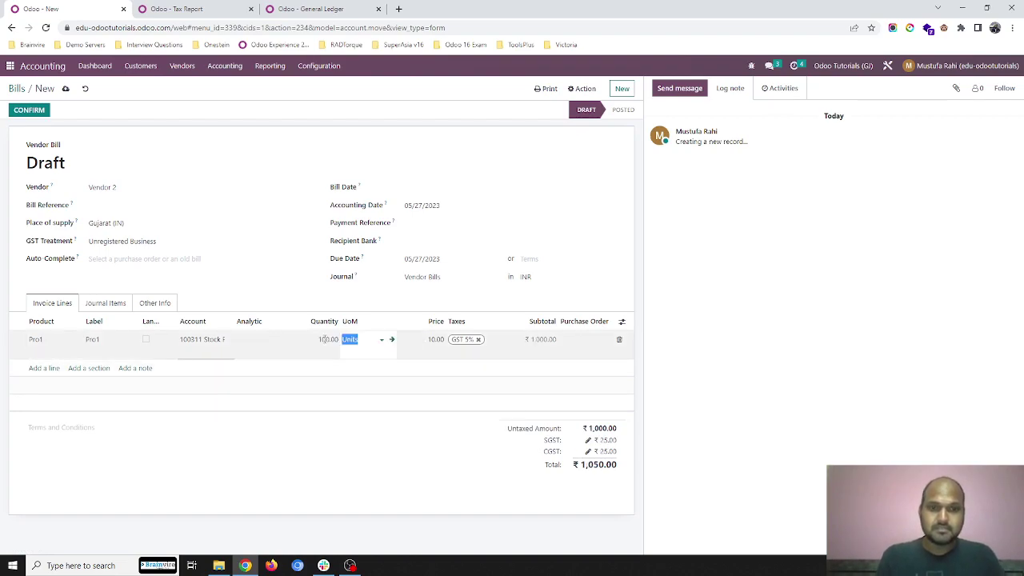
{"action": "type", "text": "20,00"}
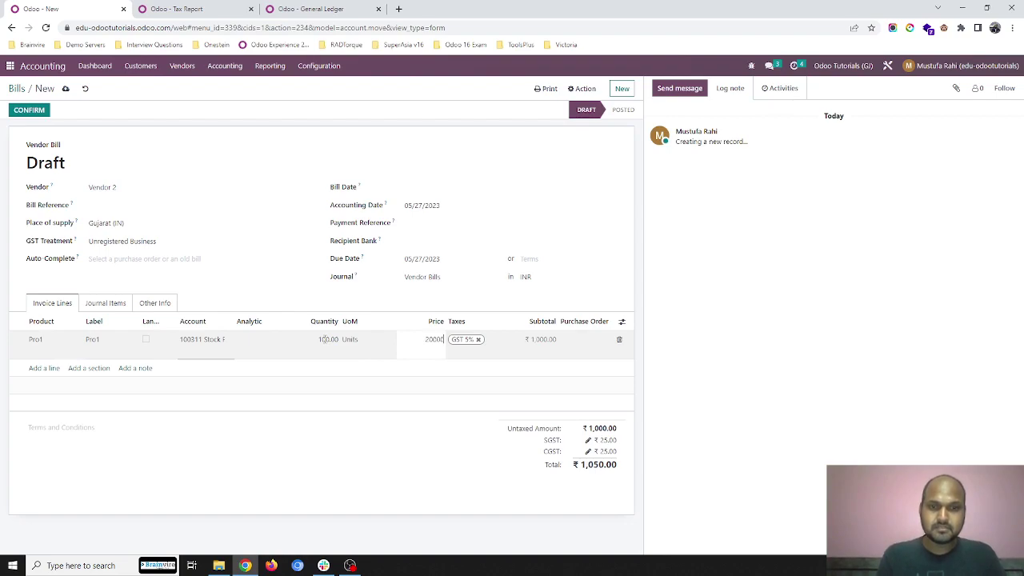
{"action": "type", "text": "0"}
{"action": "key", "text": "Tab"}
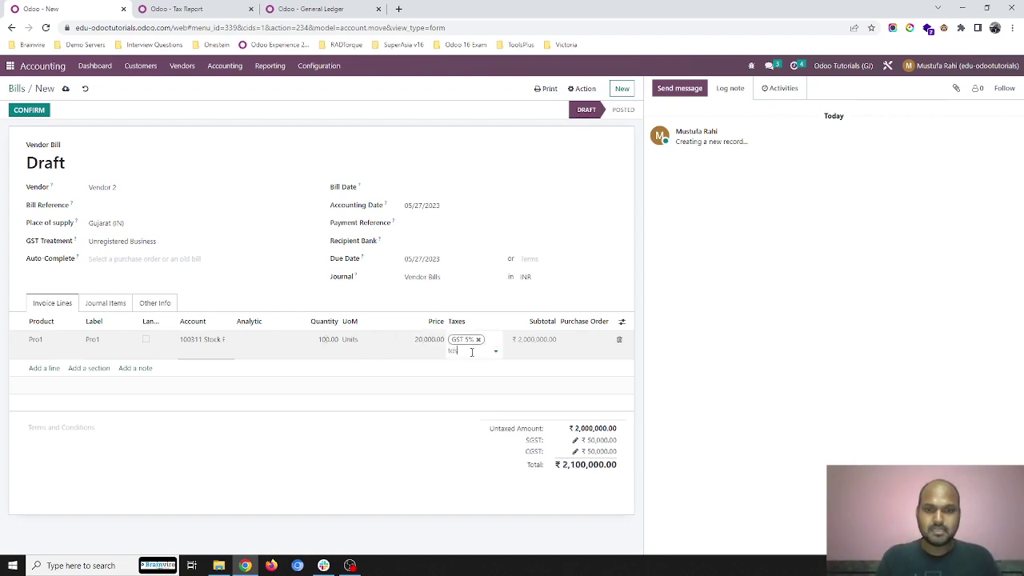
Add the TDS @0.1% tax alongside GST 5% on the Pro1 line, keeping the bill's accounting date.
{"action": "left_click", "coordinate": [472, 364]}
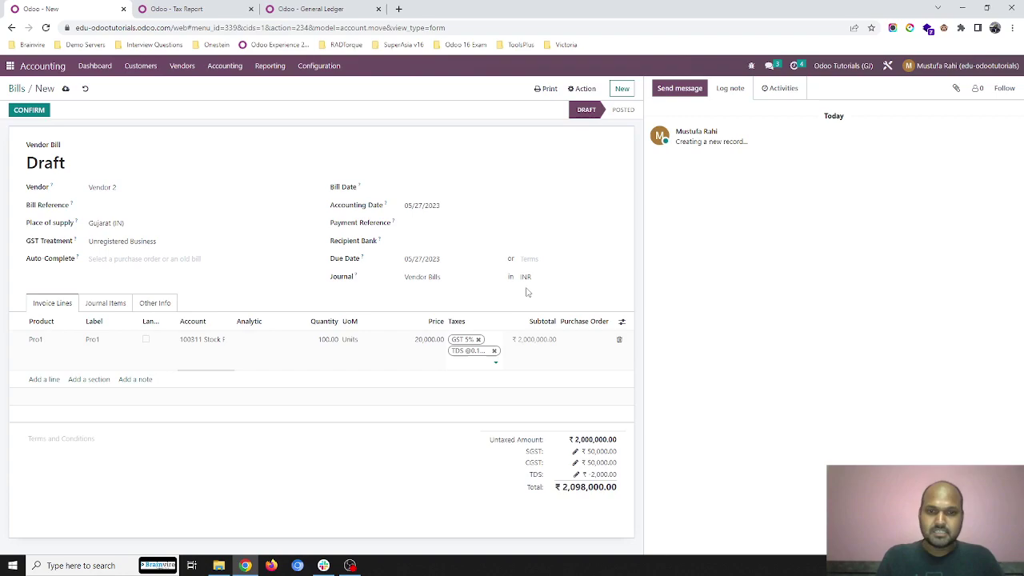
{"action": "left_click", "coordinate": [592, 211]}
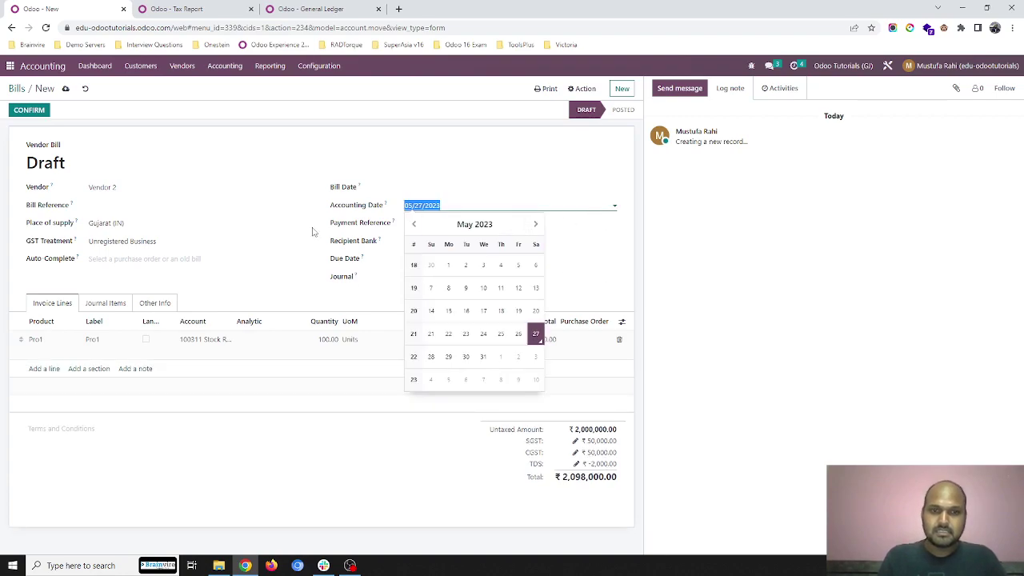
{"action": "left_click", "coordinate": [322, 152]}
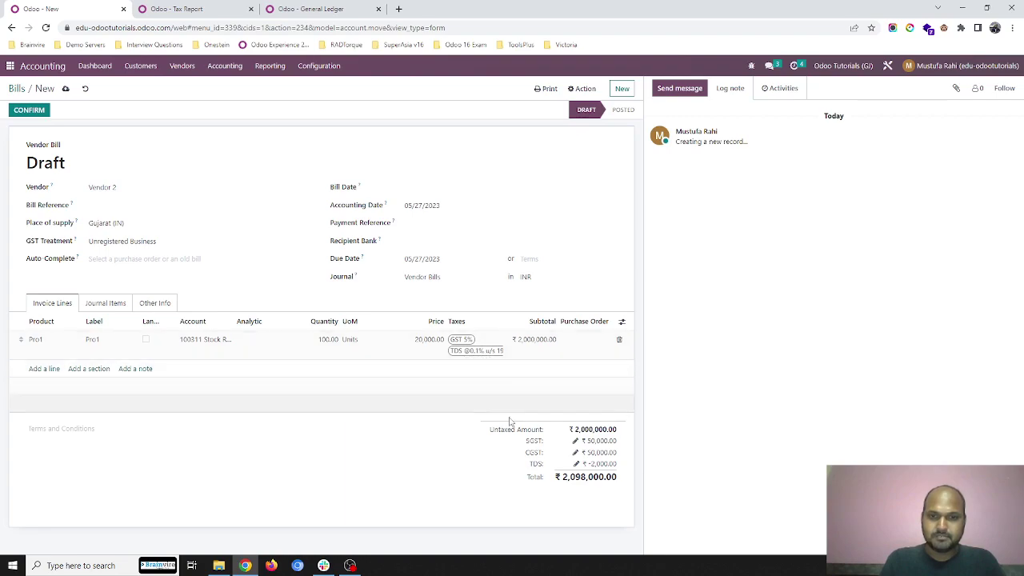
Save the vendor bill, set its bill date to 05/27/2023, confirm it and view its journal items.
{"action": "left_click", "coordinate": [66, 89]}
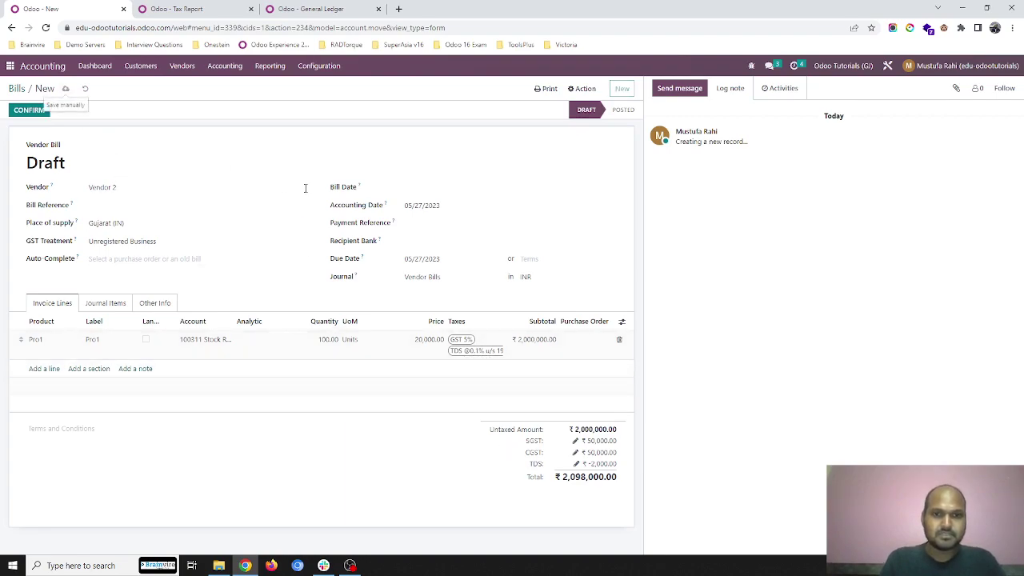
{"action": "left_click", "coordinate": [459, 187]}
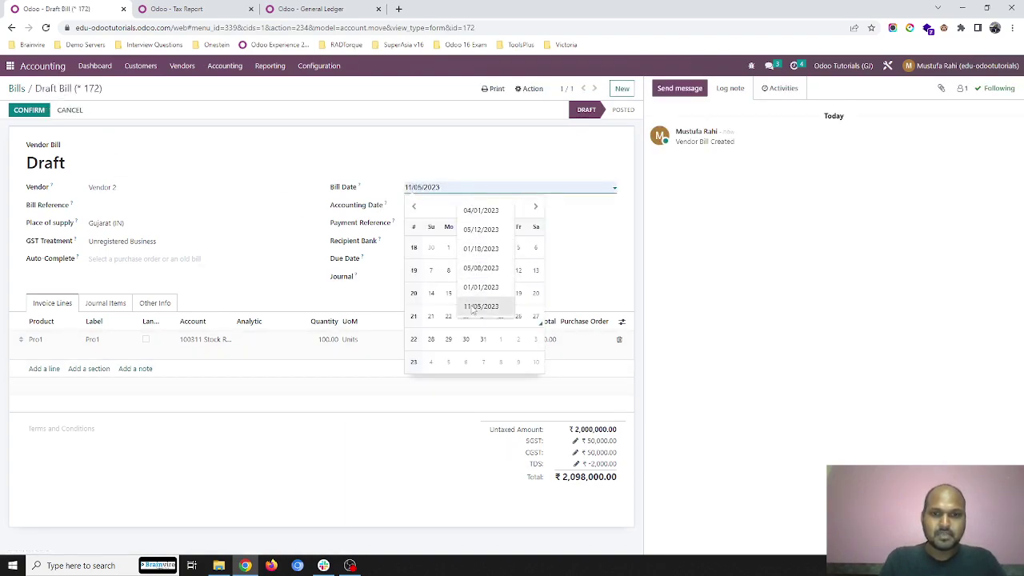
{"action": "left_click", "coordinate": [535, 317]}
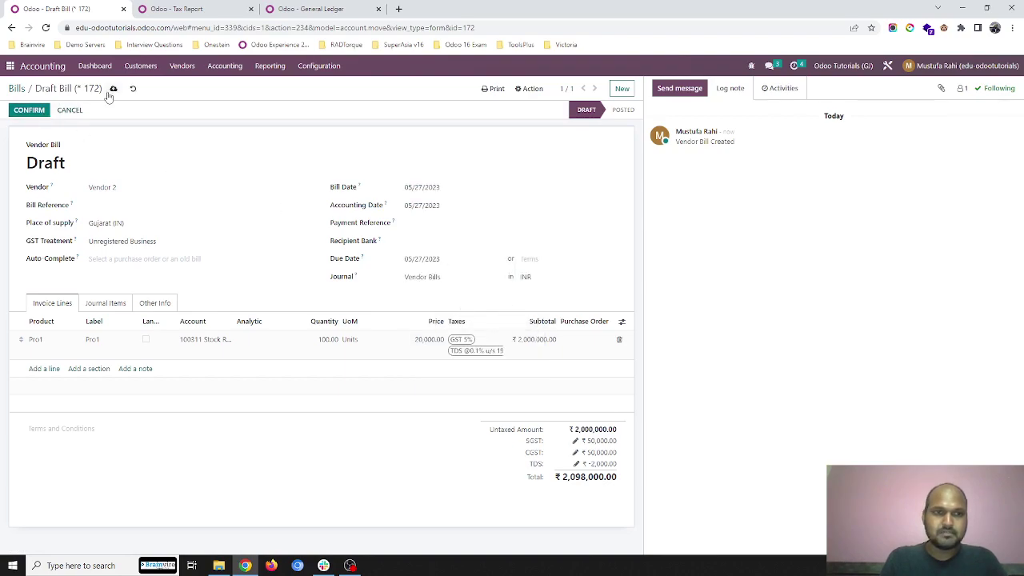
{"action": "left_click", "coordinate": [41, 115]}
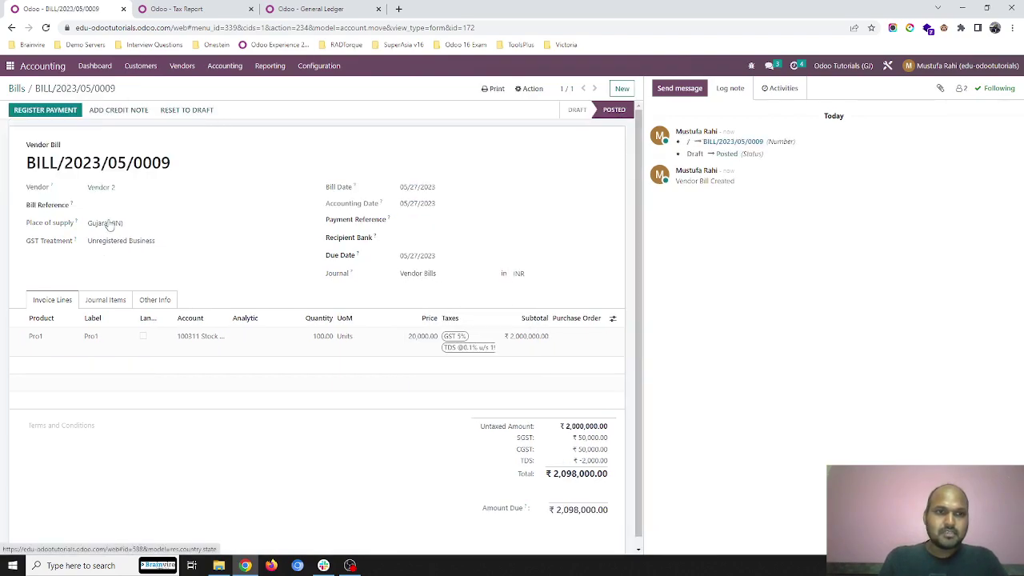
{"action": "left_click", "coordinate": [108, 300]}
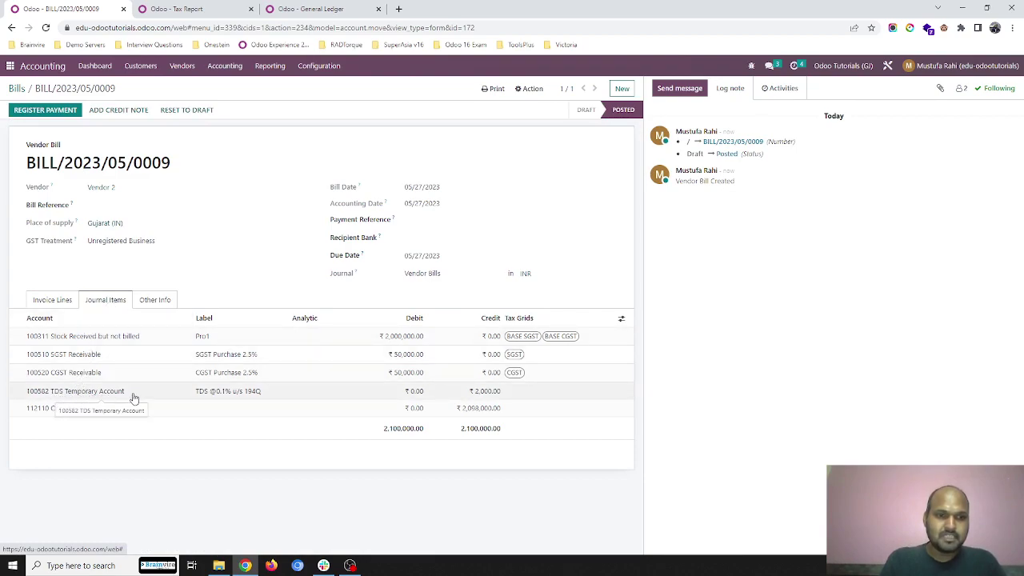
In the general ledger, collapse TCS Collected and examine the entries of 112440 TDS Deducted and 100582 TDS Temporary Account.
{"action": "left_click", "coordinate": [301, 8]}
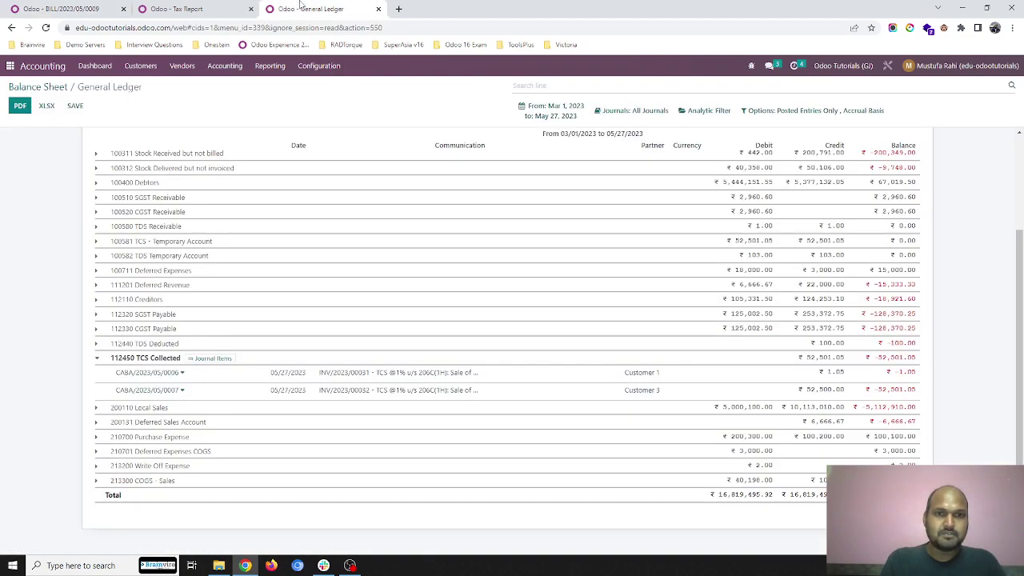
{"action": "left_click", "coordinate": [539, 85]}
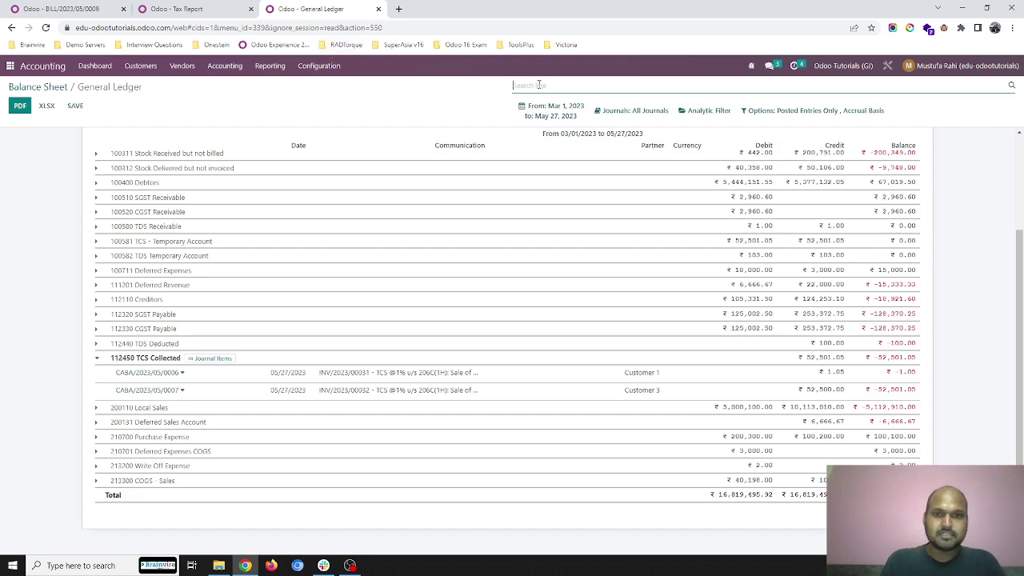
{"action": "left_click", "coordinate": [159, 359]}
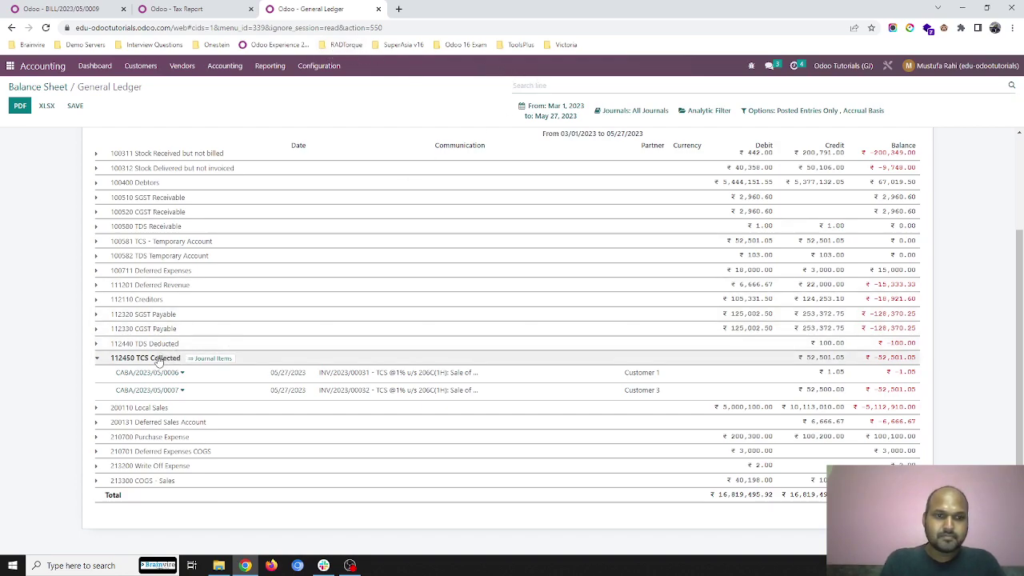
{"action": "left_click", "coordinate": [286, 379]}
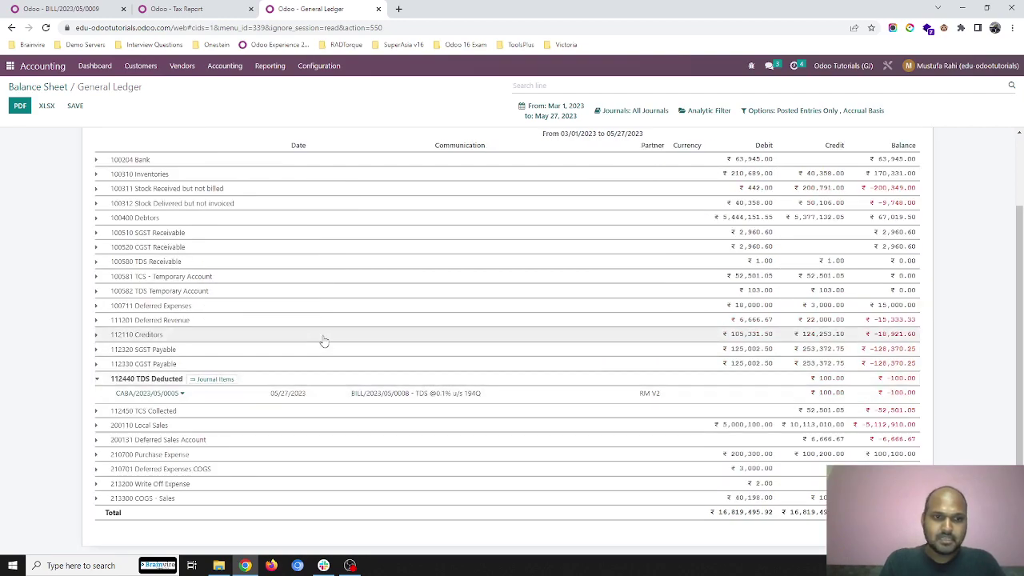
{"action": "scroll", "coordinate": [322, 341], "scroll_direction": "up", "scroll_amount": 1}
{"action": "left_click", "coordinate": [199, 314]}
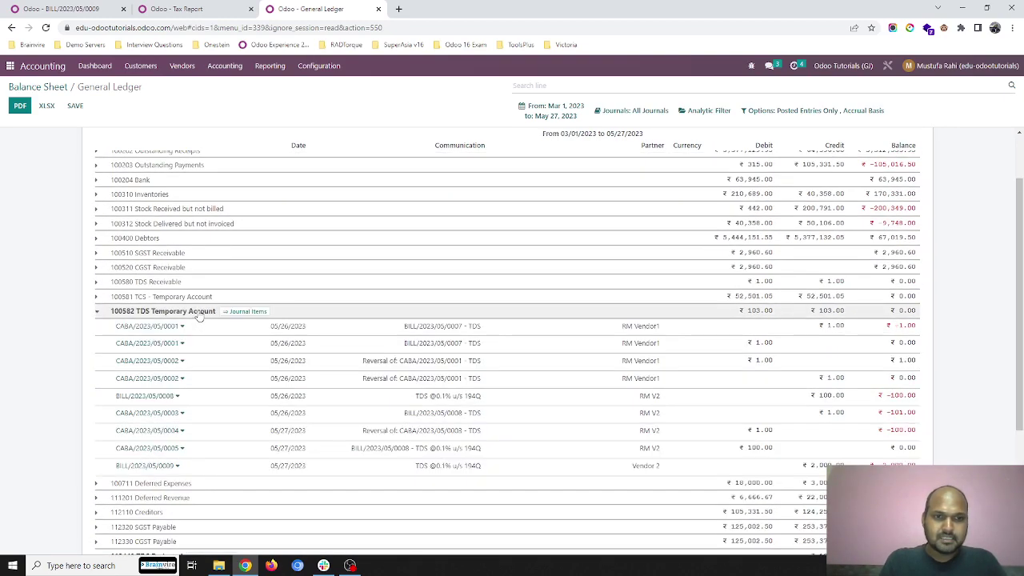
{"action": "scroll", "coordinate": [572, 422], "scroll_direction": "down", "scroll_amount": 1}
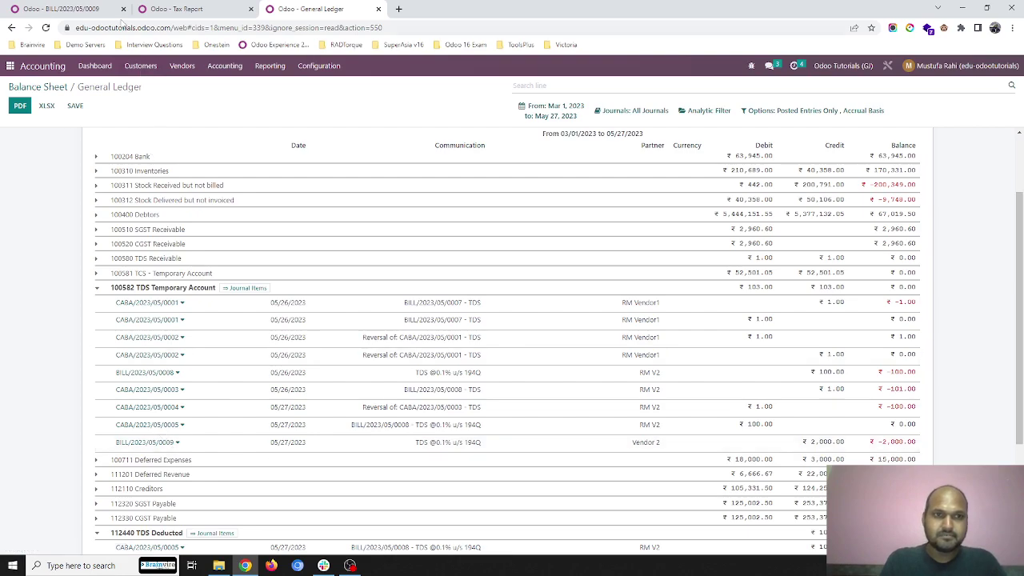
Switch the tax report to TDS Report (IN) and examine Section 194Q: Purchase of goods.
{"action": "left_click", "coordinate": [96, 8]}
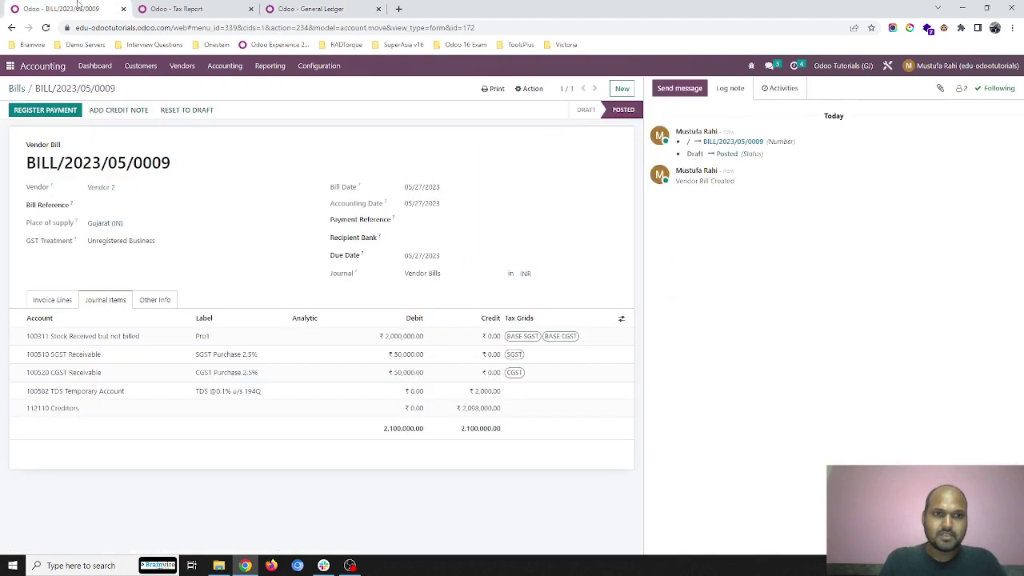
{"action": "left_click", "coordinate": [202, 9]}
{"action": "left_click", "coordinate": [760, 106]}
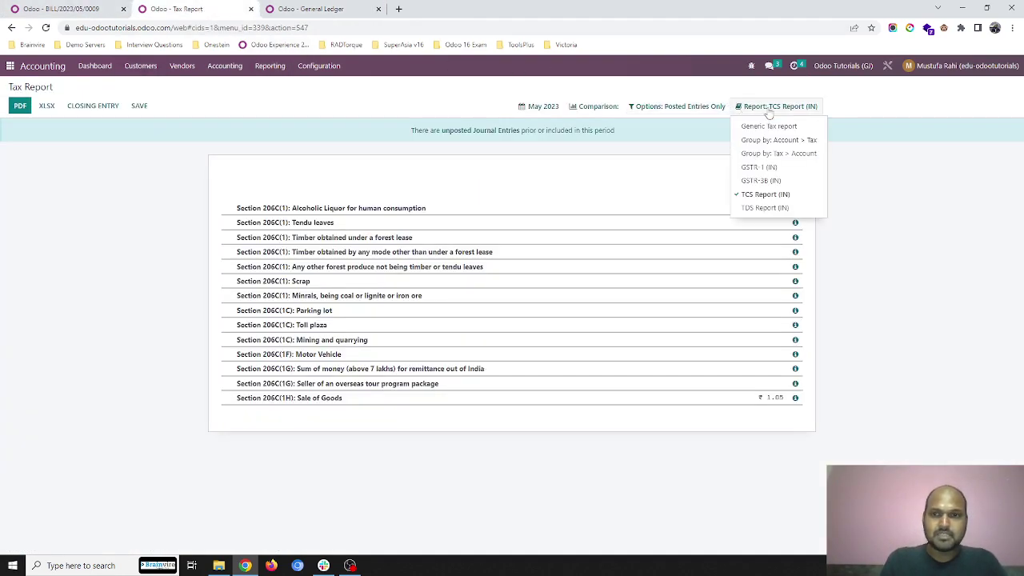
{"action": "left_click", "coordinate": [782, 208]}
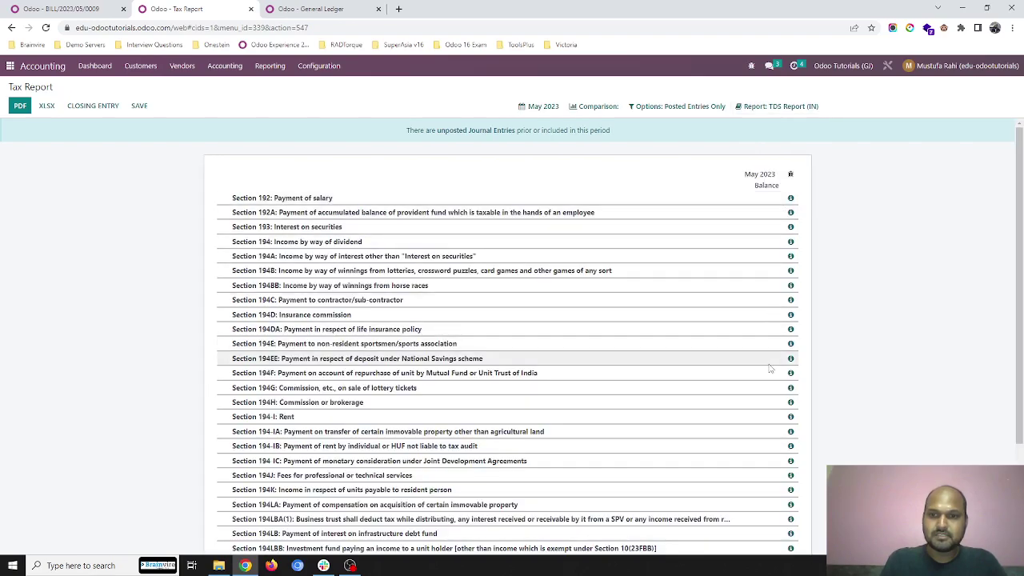
{"action": "scroll", "coordinate": [786, 336], "scroll_direction": "down", "scroll_amount": 3}
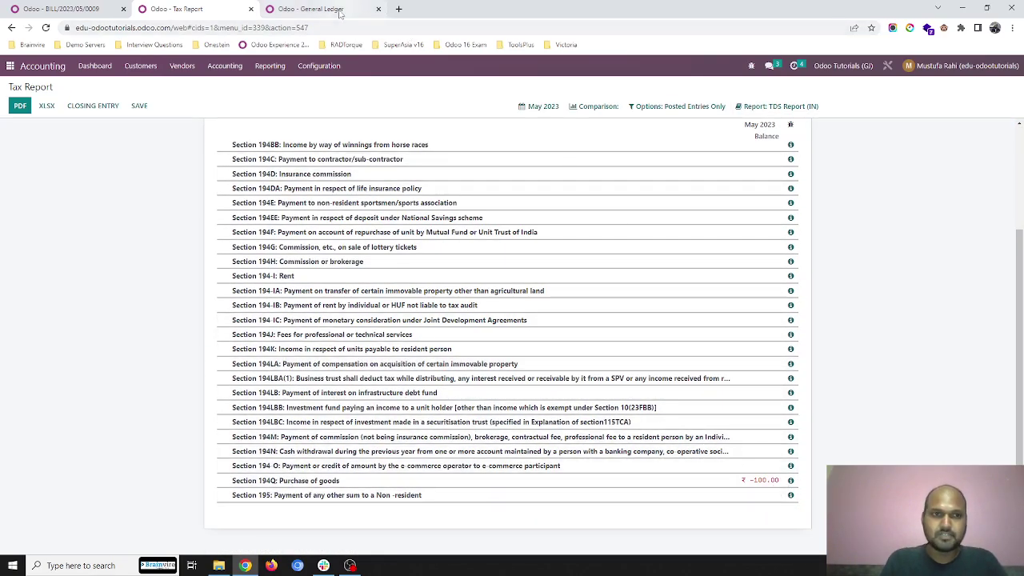
Register the vendor bill's full payment through the Bank journal and open the resulting cash basis entry.
{"action": "left_click", "coordinate": [80, 8]}
{"action": "left_click", "coordinate": [47, 110]}
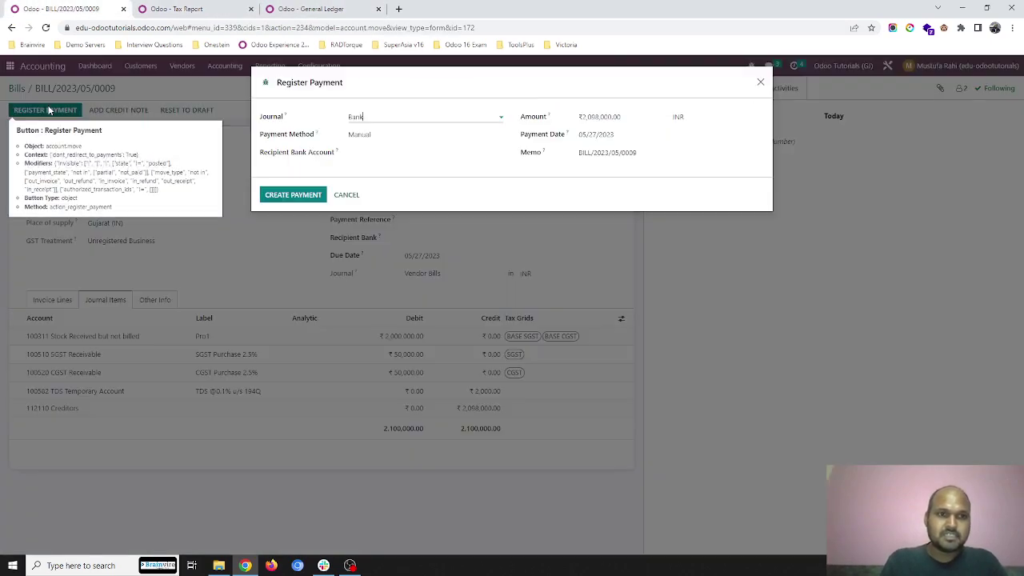
{"action": "left_click", "coordinate": [323, 203]}
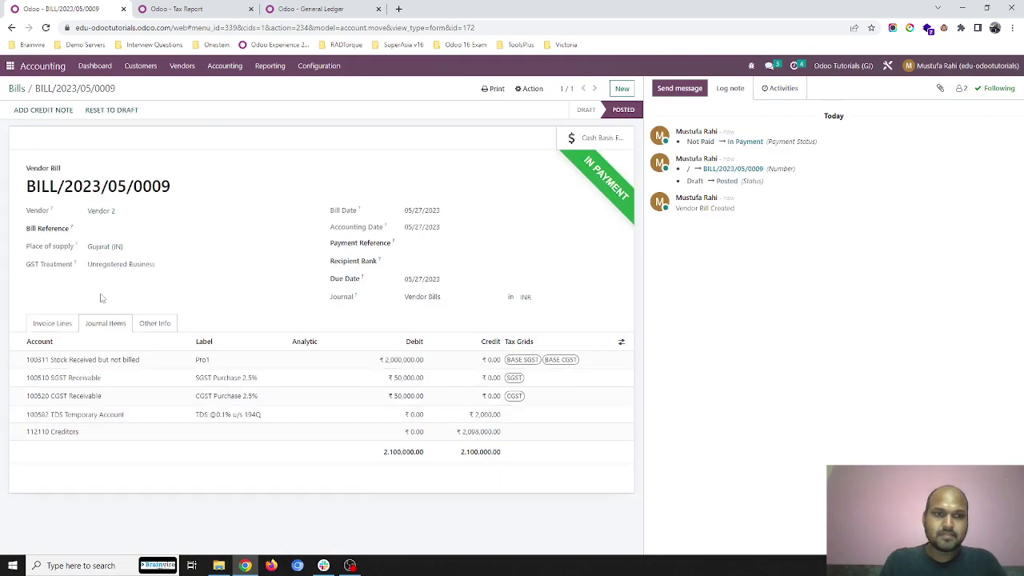
{"action": "left_click", "coordinate": [592, 140]}
{"action": "left_click", "coordinate": [373, 152]}
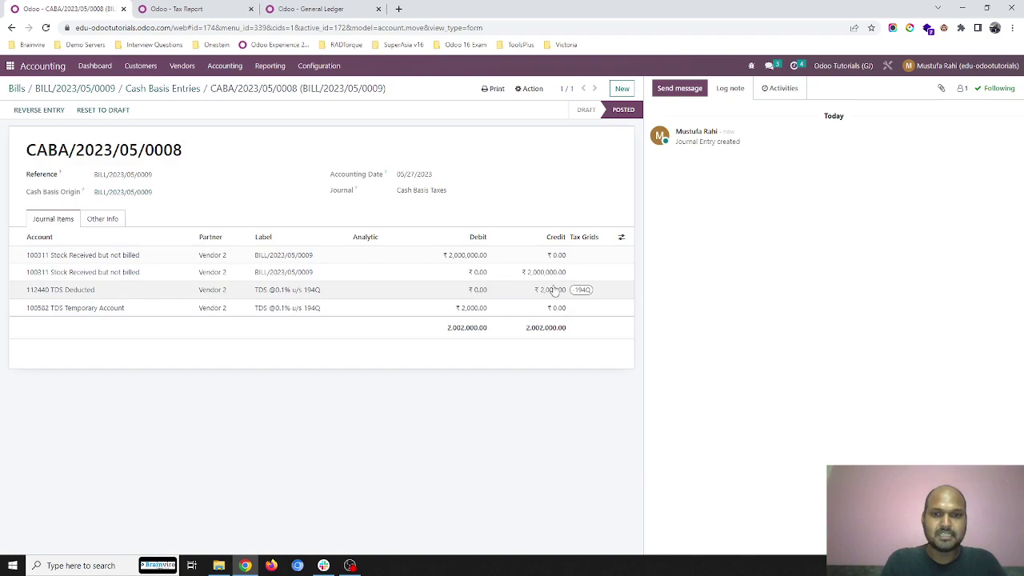
Reload the general ledger and examine the entries under 112440 TDS Deducted and 100582 TDS Temporary Account.
{"action": "left_click", "coordinate": [301, 9]}
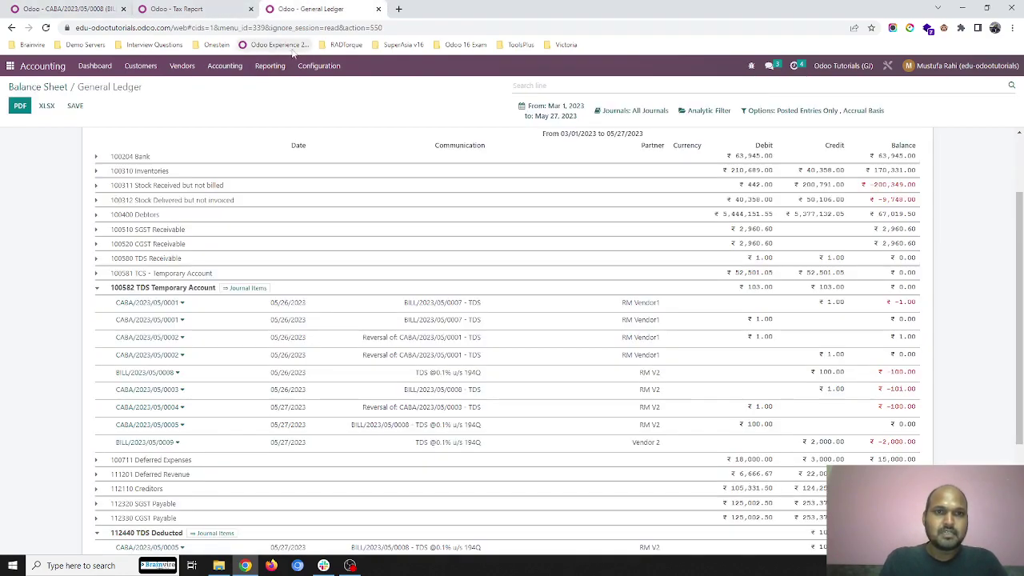
{"action": "left_click", "coordinate": [317, 29]}
{"action": "key", "text": "Return"}
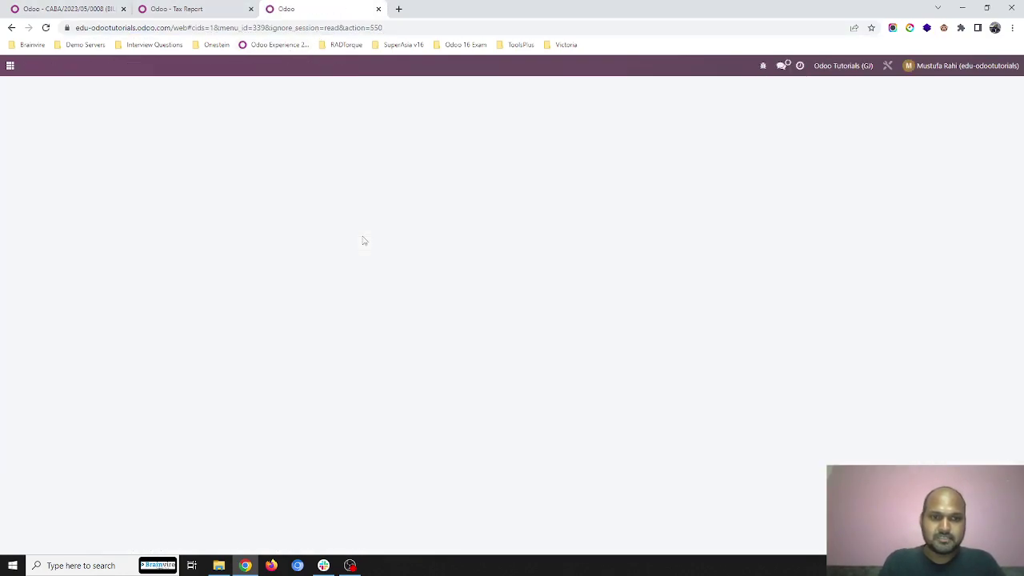
{"action": "left_click", "coordinate": [184, 387]}
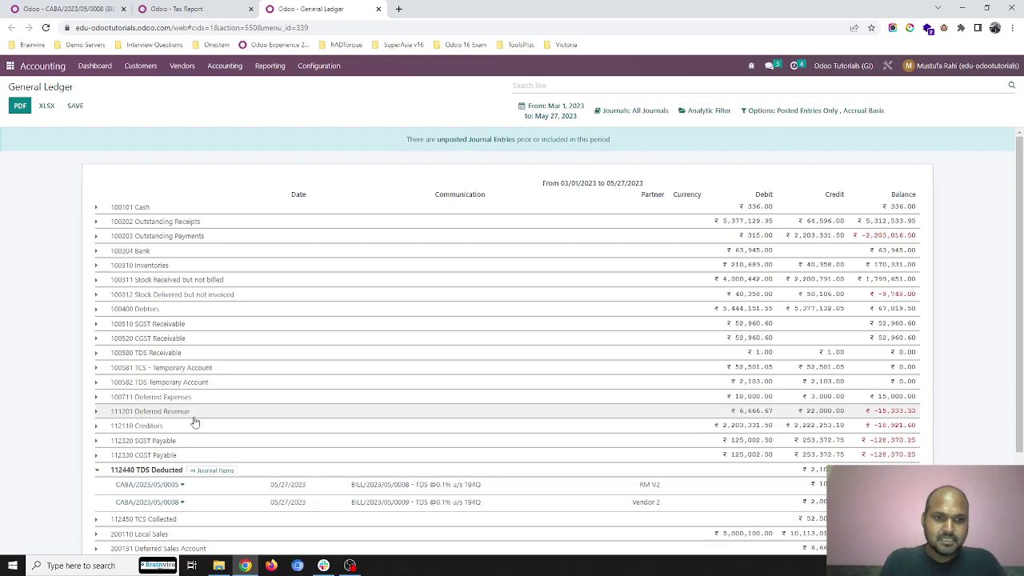
{"action": "left_click", "coordinate": [183, 385]}
{"action": "scroll", "coordinate": [253, 391], "scroll_direction": "down", "scroll_amount": 4}
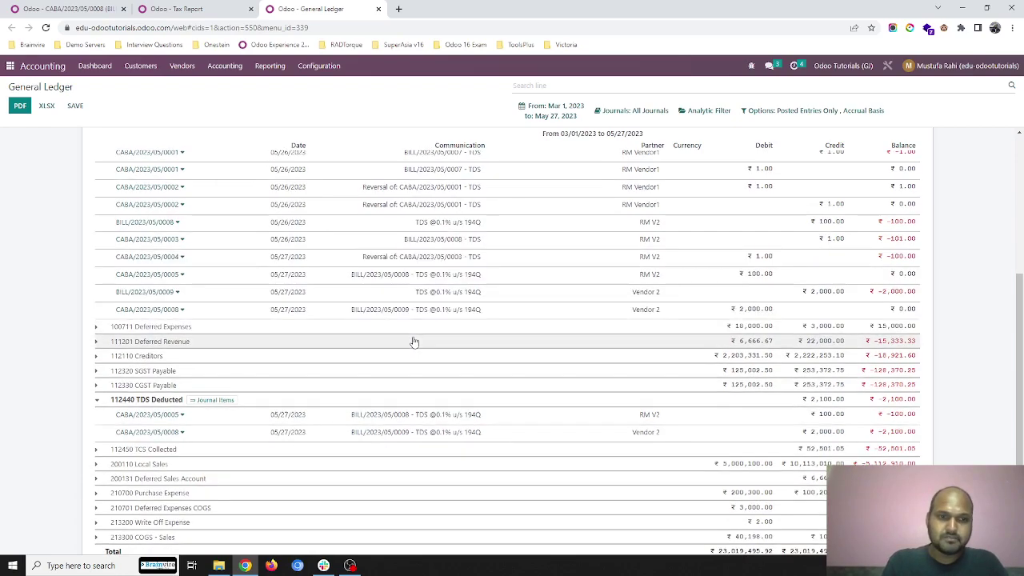
{"action": "scroll", "coordinate": [415, 342], "scroll_direction": "down", "scroll_amount": 1}
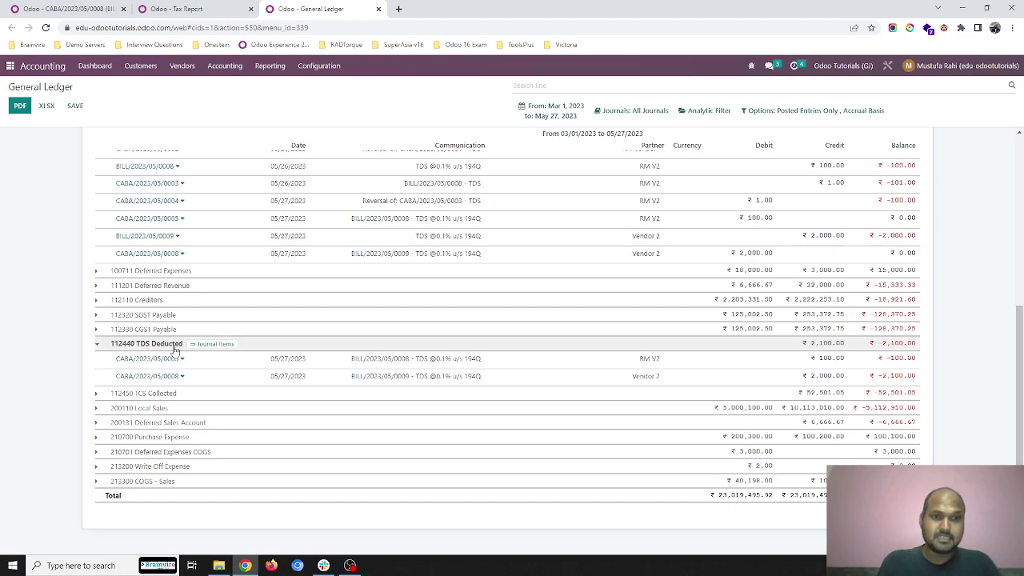
Collapse the TDS Deducted and TDS Temporary Account entries in the general ledger.
{"action": "left_click", "coordinate": [175, 345]}
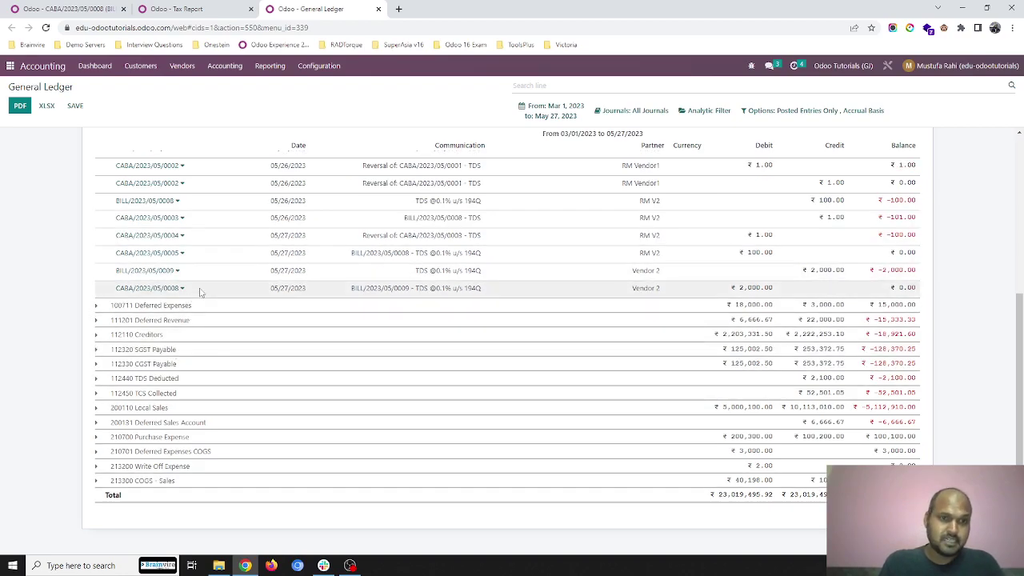
{"action": "scroll", "coordinate": [201, 292], "scroll_direction": "up", "scroll_amount": 4}
{"action": "left_click", "coordinate": [176, 381]}
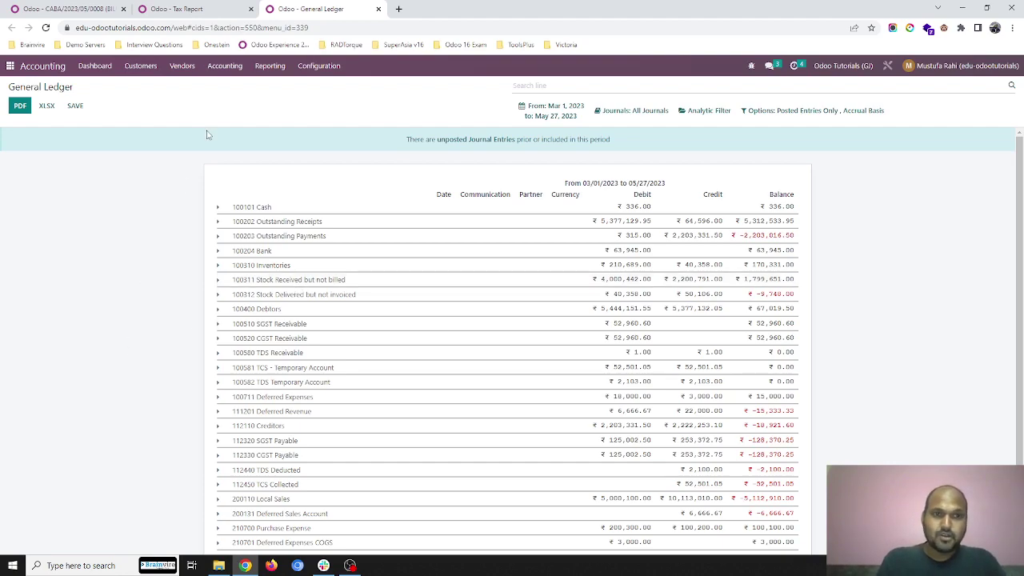
Reload the TDS tax report and inspect the balance details of Section 194Q: Purchase of goods.
{"action": "left_click", "coordinate": [189, 9]}
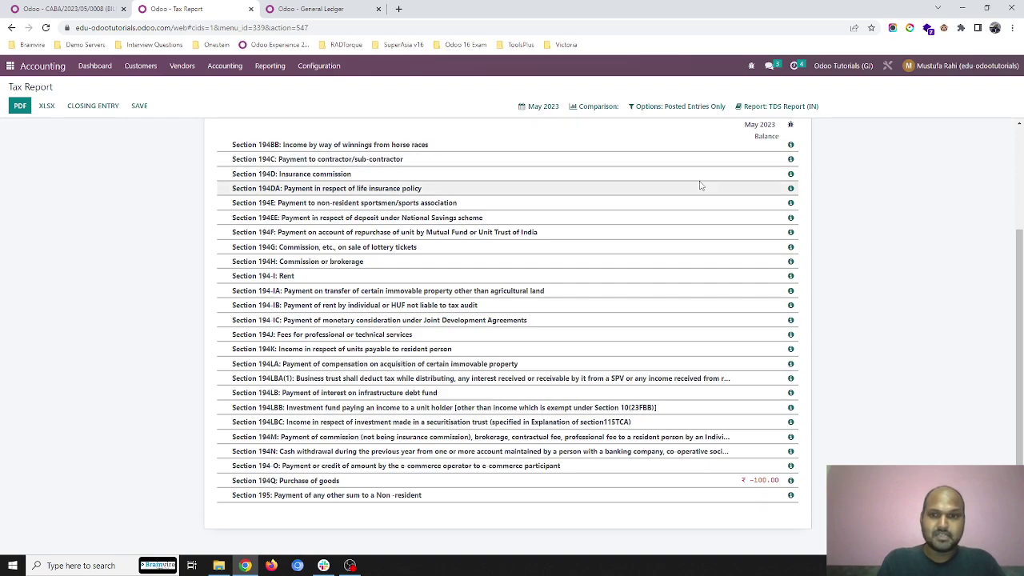
{"action": "left_click", "coordinate": [485, 27]}
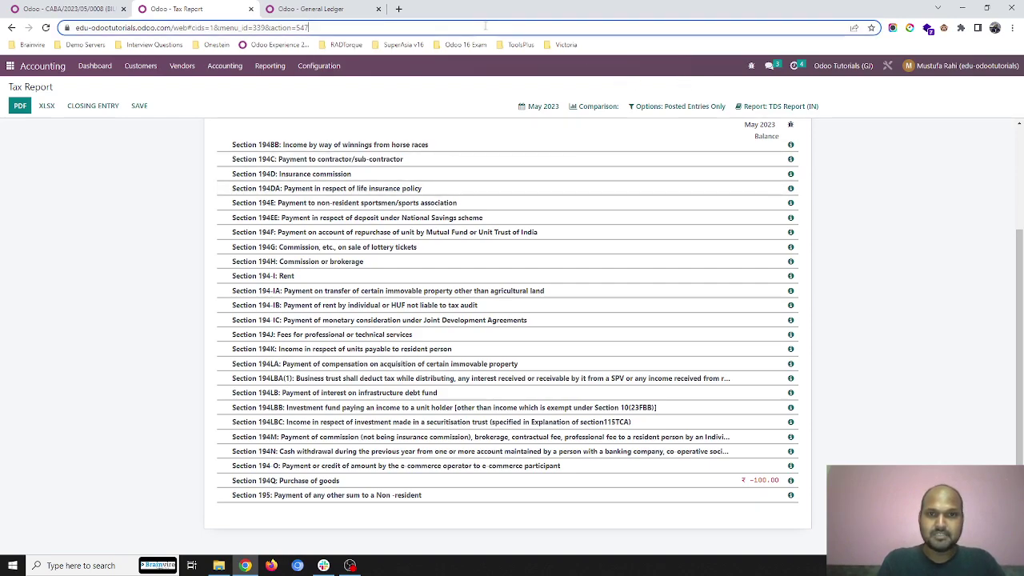
{"action": "key", "text": "Return"}
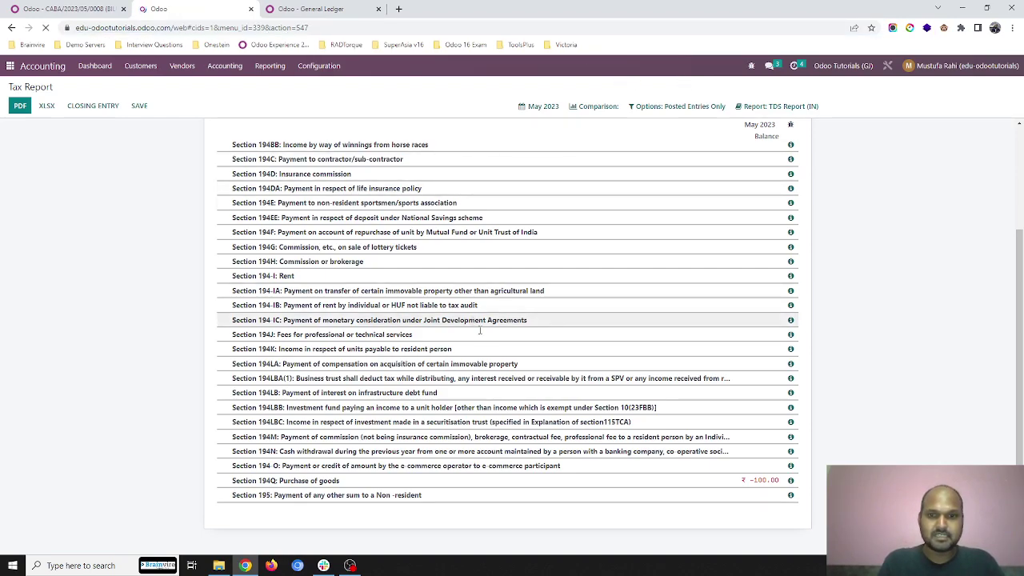
{"action": "scroll", "coordinate": [592, 496], "scroll_direction": "down", "scroll_amount": 2}
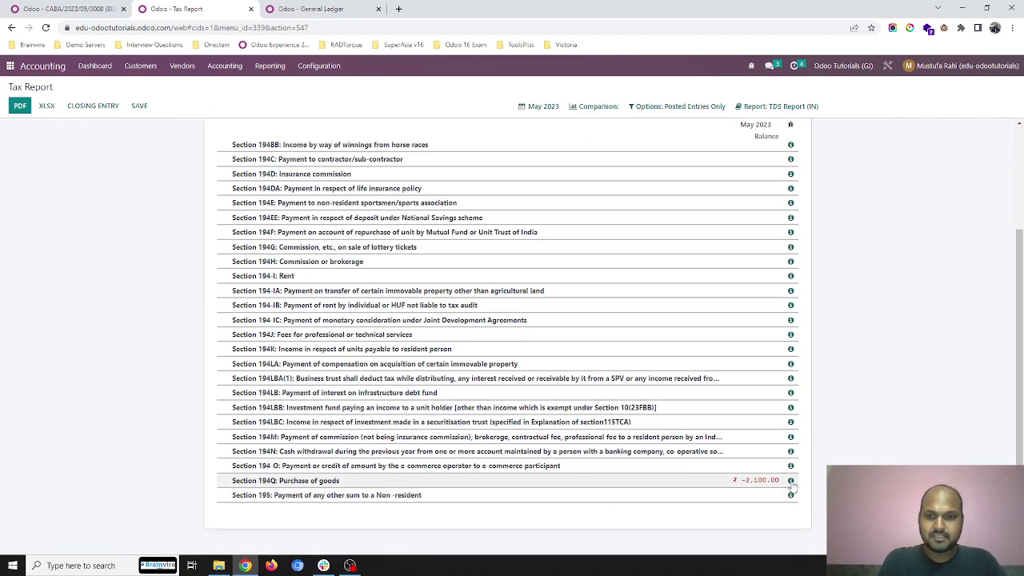
{"action": "mouse_move", "coordinate": [760, 480]}
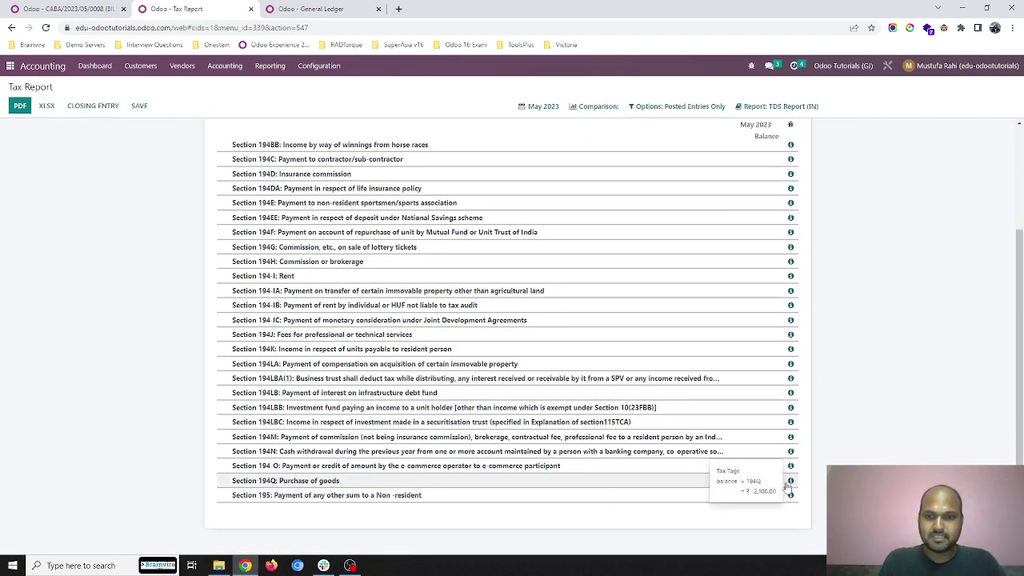
View the TCS Report (IN) and the Generic Tax report for May 2023.
{"action": "left_click", "coordinate": [785, 107]}
{"action": "left_click", "coordinate": [764, 195]}
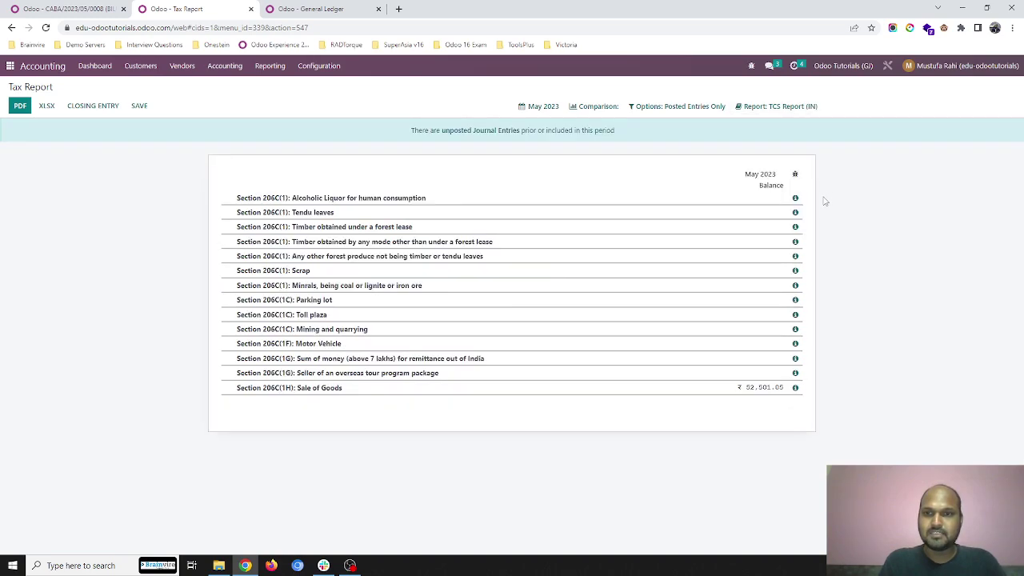
{"action": "left_click", "coordinate": [782, 107]}
{"action": "left_click", "coordinate": [779, 128]}
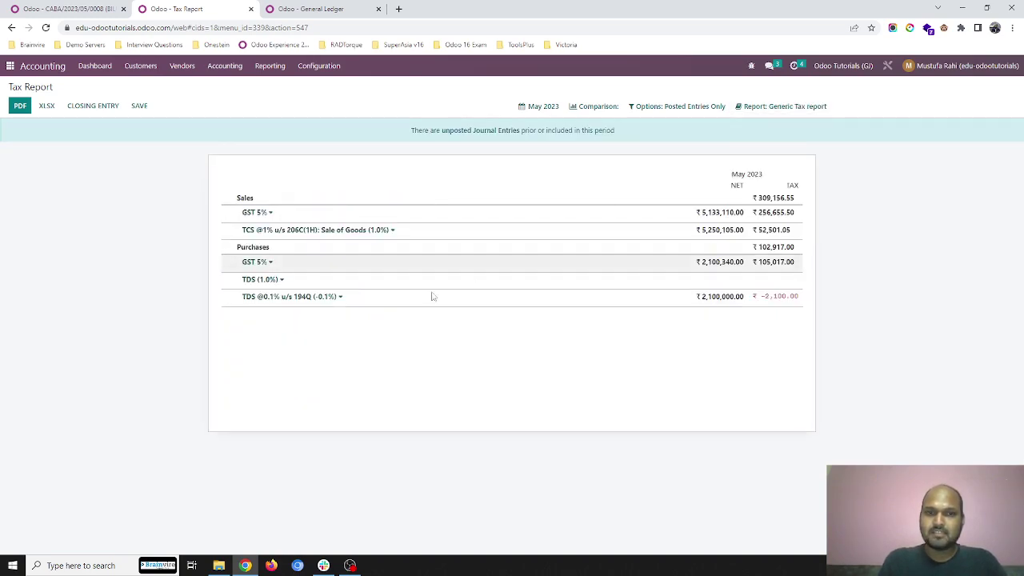